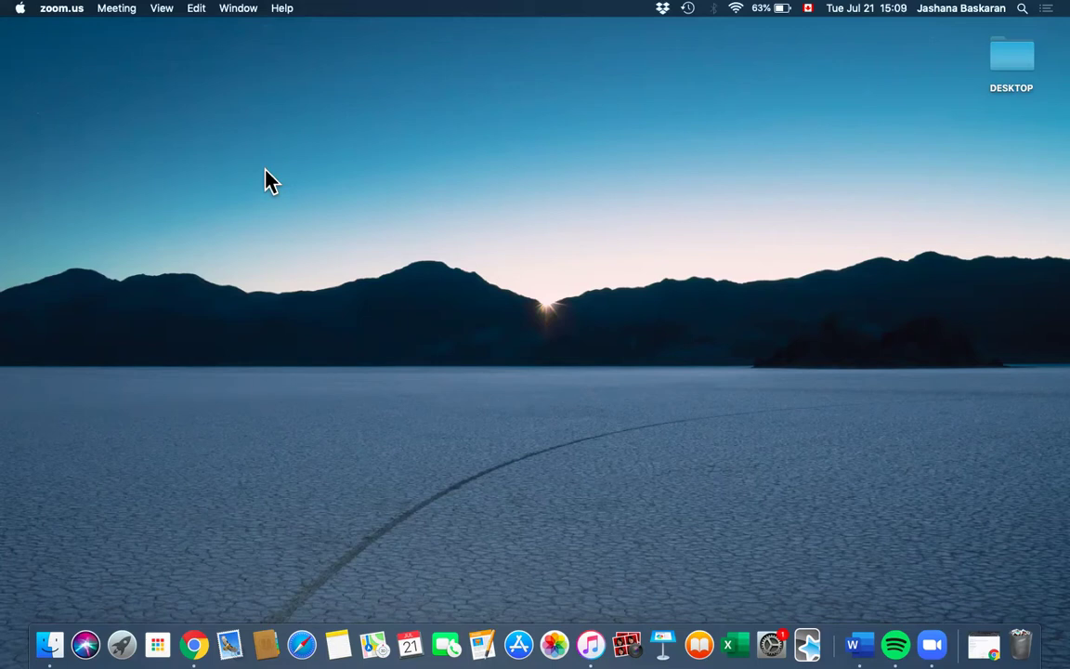
# Launch System Preferences from the Apple menu and open the Accessibility pane
pyautogui.click(19, 12)
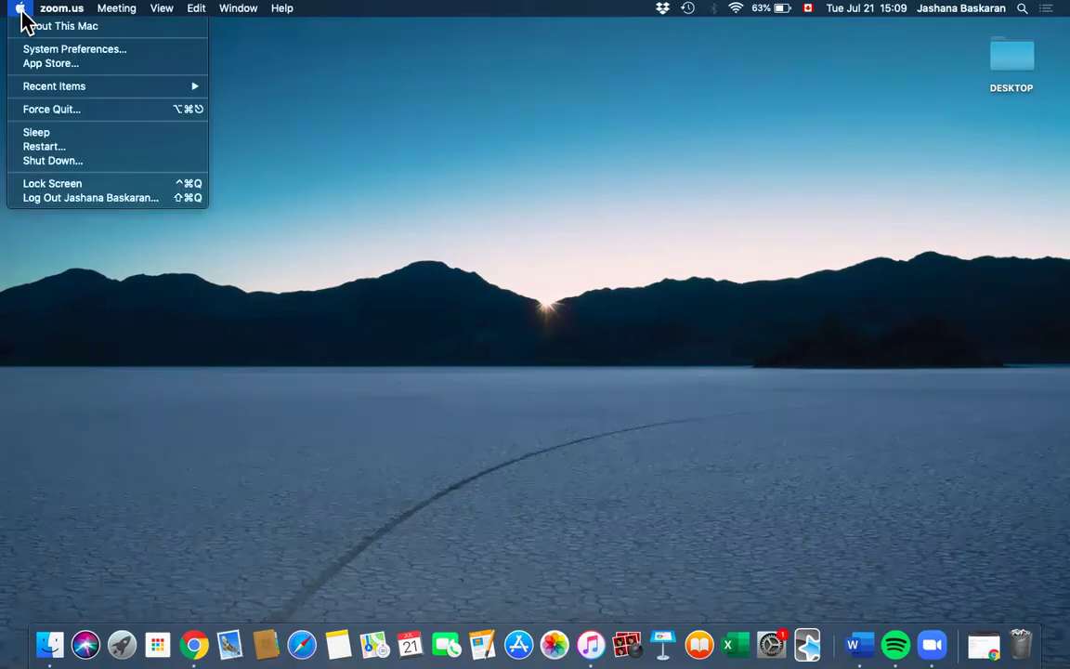
pyautogui.click(127, 52)
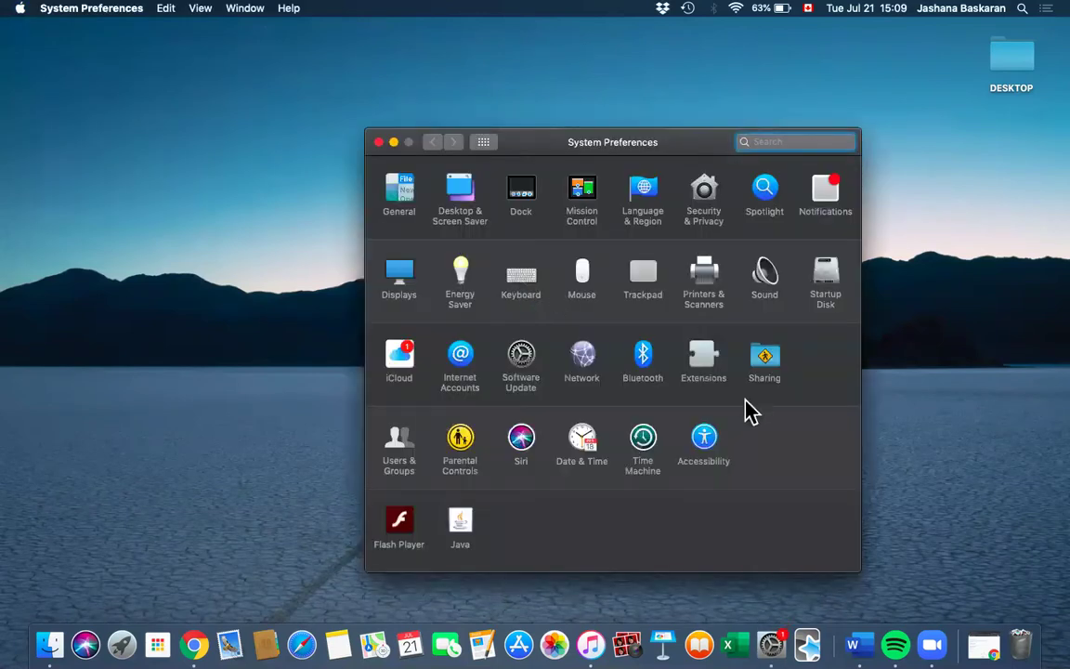
pyautogui.click(703, 444)
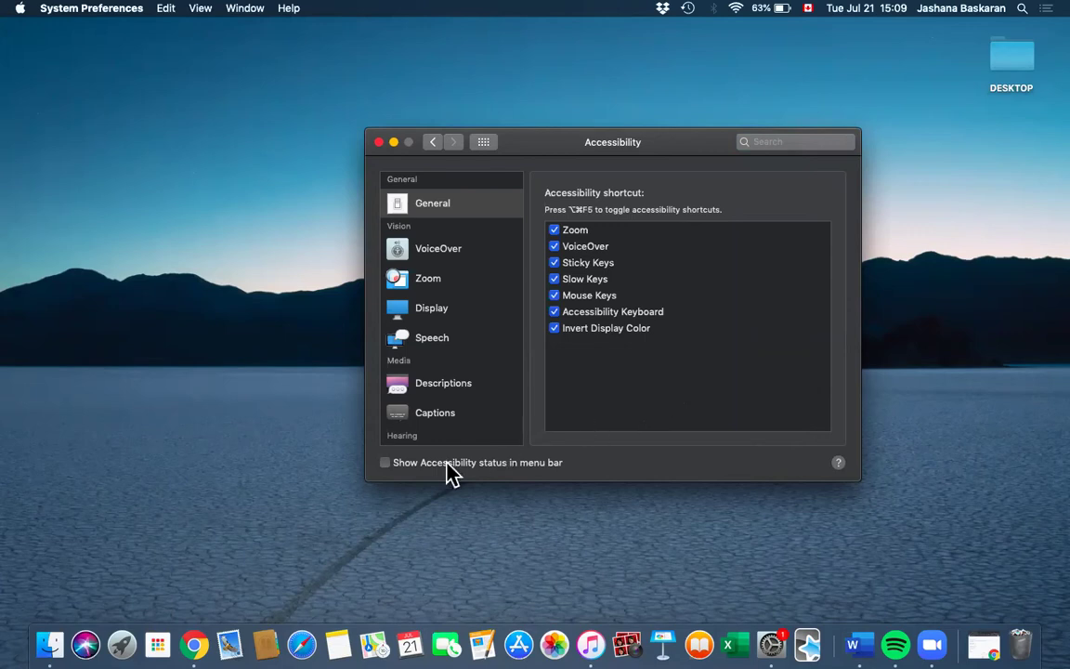
# Enable 'Show Accessibility status in menu bar' and return to Accessibility Preferences via its menu-bar icon
pyautogui.click(385, 463)
pyautogui.click(663, 11)
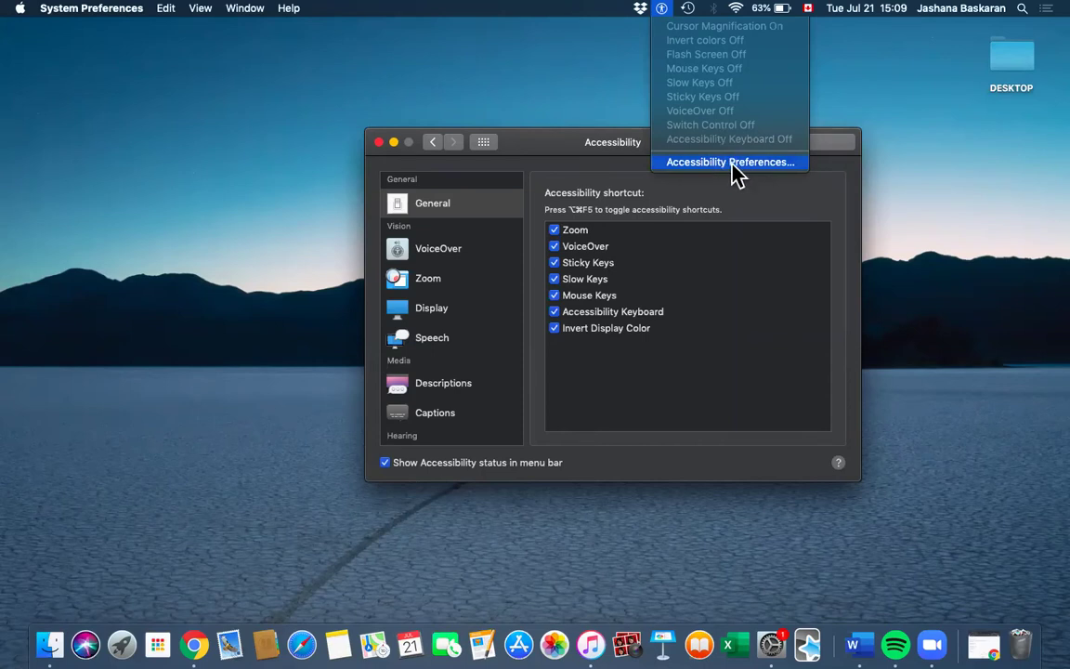
pyautogui.click(711, 404)
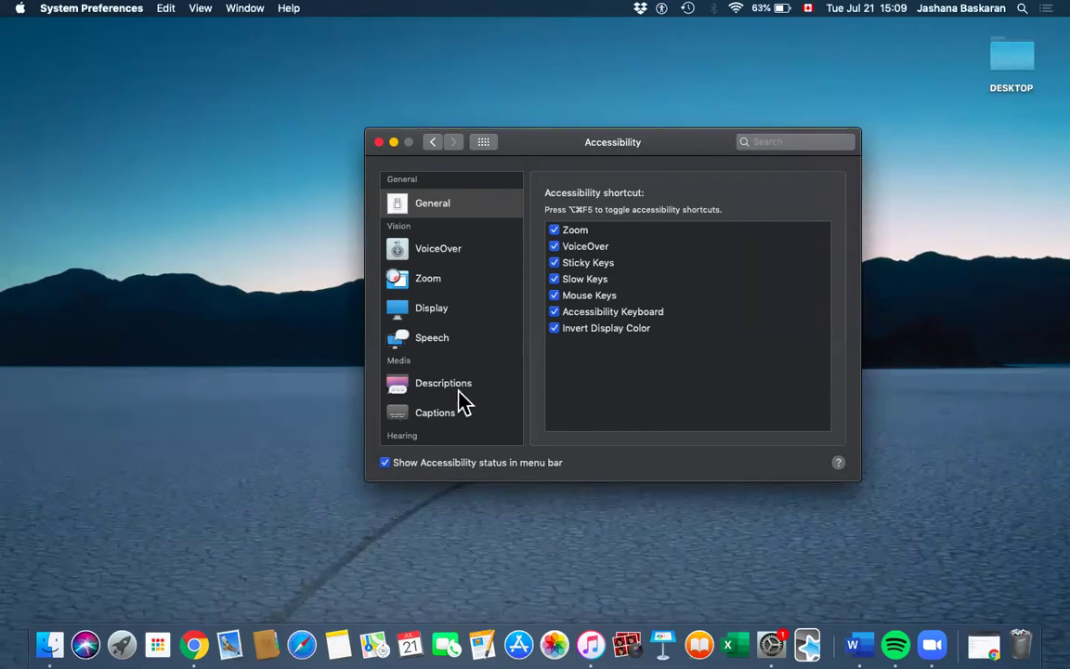
pyautogui.scroll(-5, 427, 390)
pyautogui.scroll(5, 429, 386)
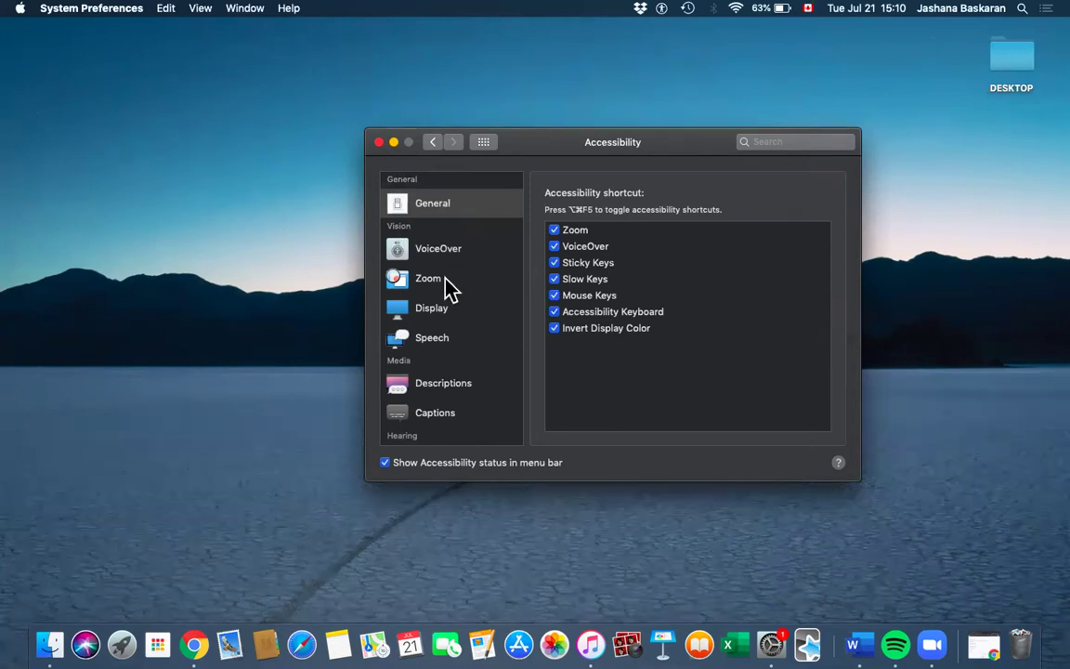
# Open the Zoom pane and toggle 'Use keyboard shortcuts to zoom' on, then back off
pyautogui.click(445, 284)
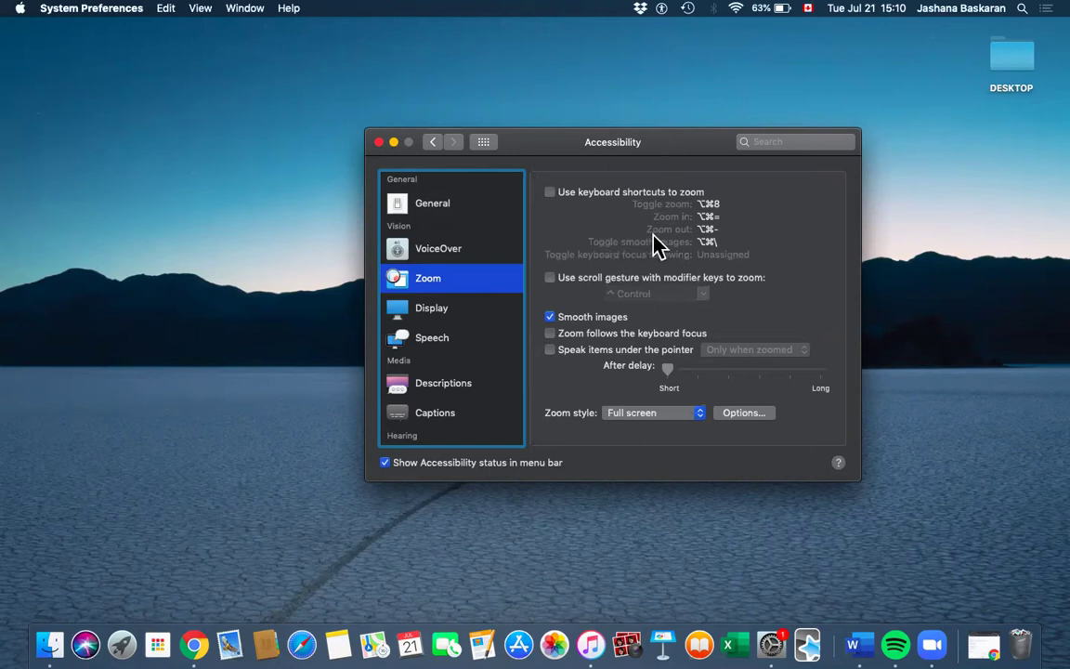
pyautogui.click(549, 192)
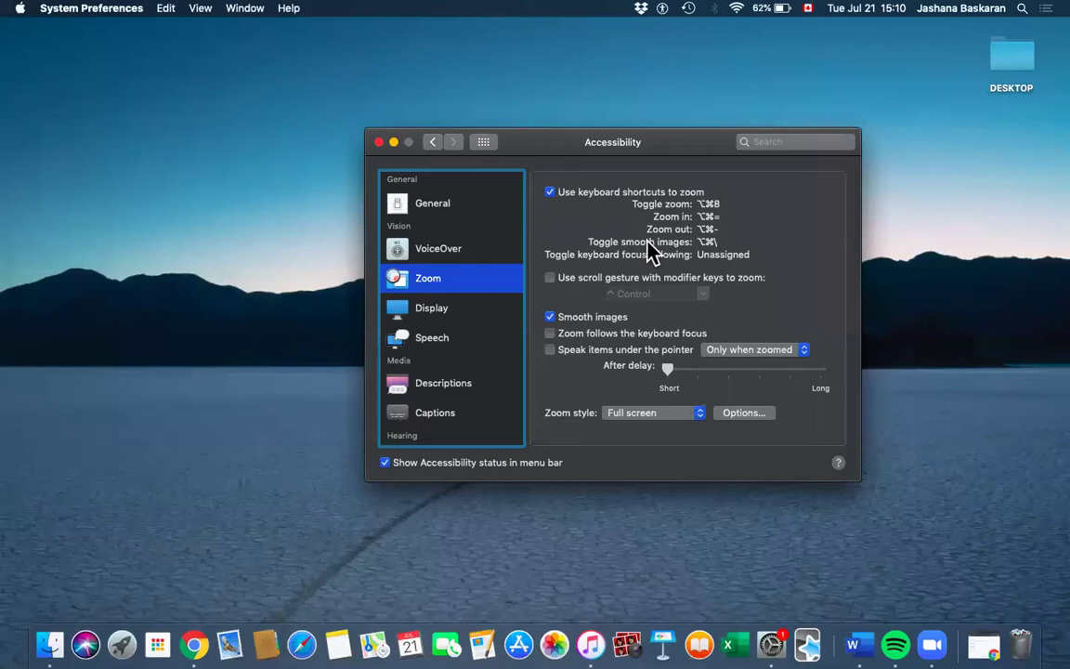
pyautogui.click(550, 192)
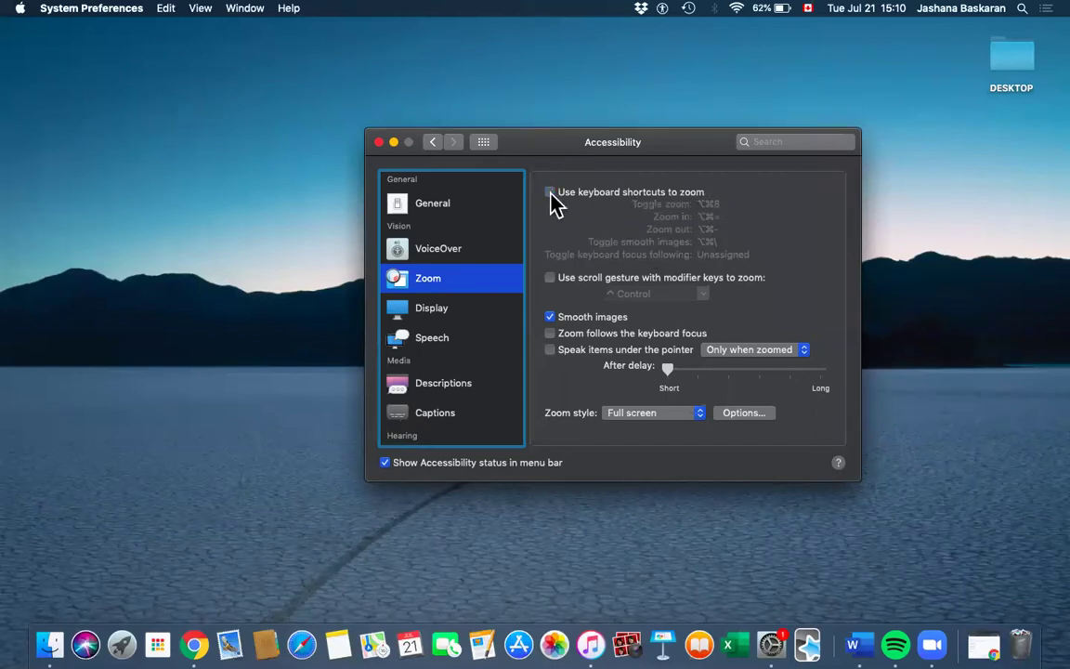
# Open the Display pane and raise the Cursor size slider partway toward Large, contrast left at Normal
pyautogui.click(438, 309)
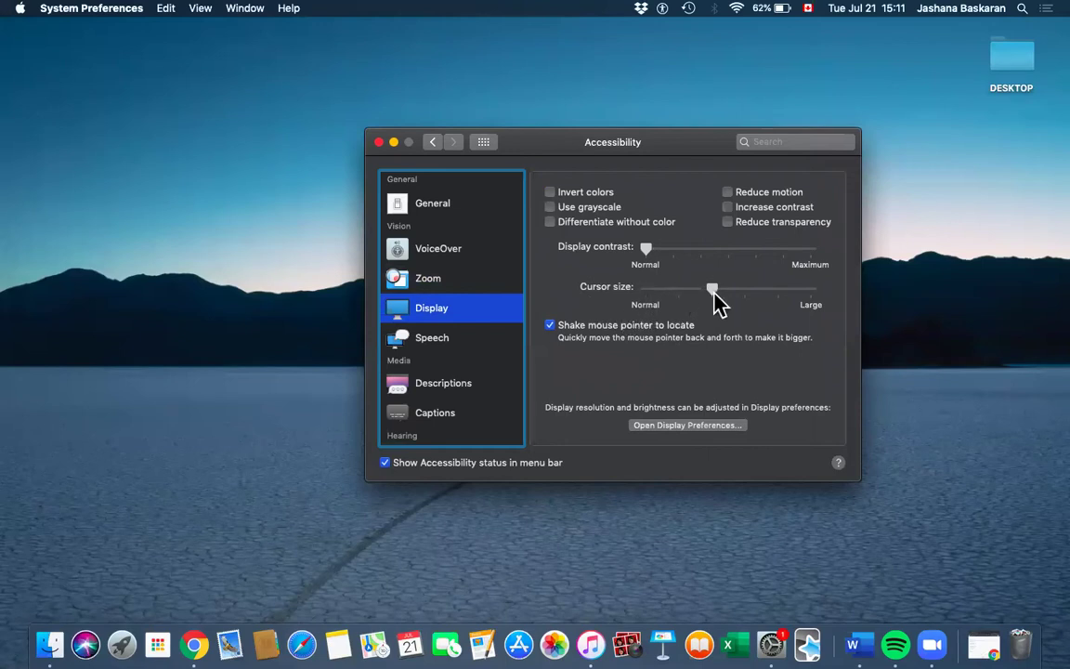
pyautogui.moveTo(713, 292); pyautogui.dragTo(746, 289)
pyautogui.moveTo(641, 247)
pyautogui.mouseDown()
pyautogui.moveTo(778, 249)
pyautogui.moveTo(638, 247)
pyautogui.mouseUp()
# Open the Speech pane and browse the System Voice list, keeping Alex selected
pyautogui.click(430, 340)
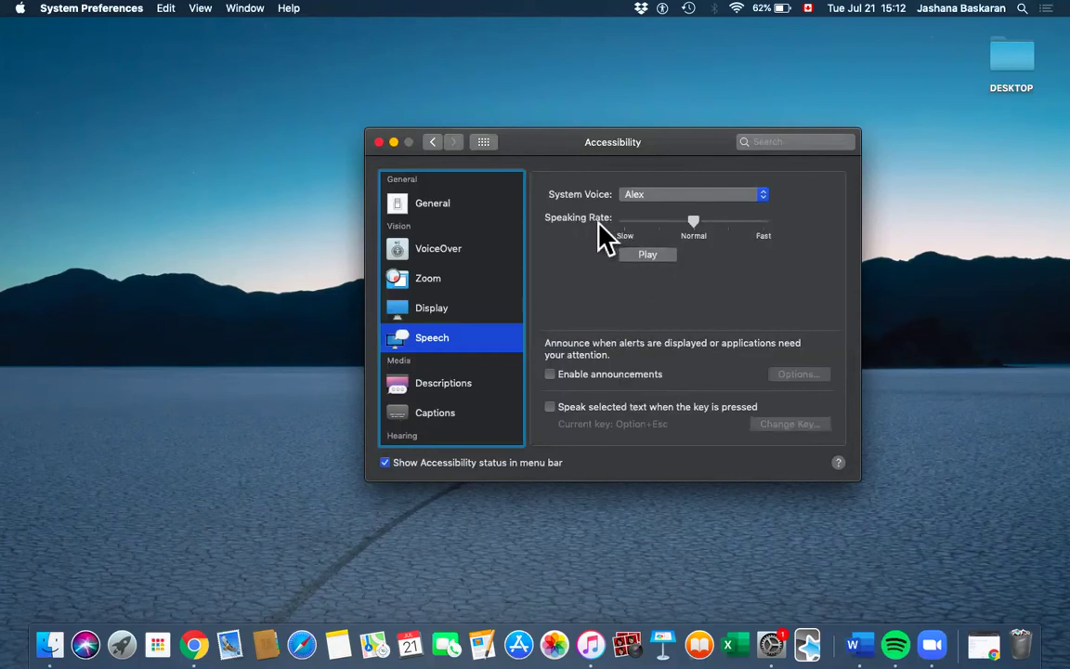
pyautogui.click(657, 195)
pyautogui.scroll(1, 676, 148)
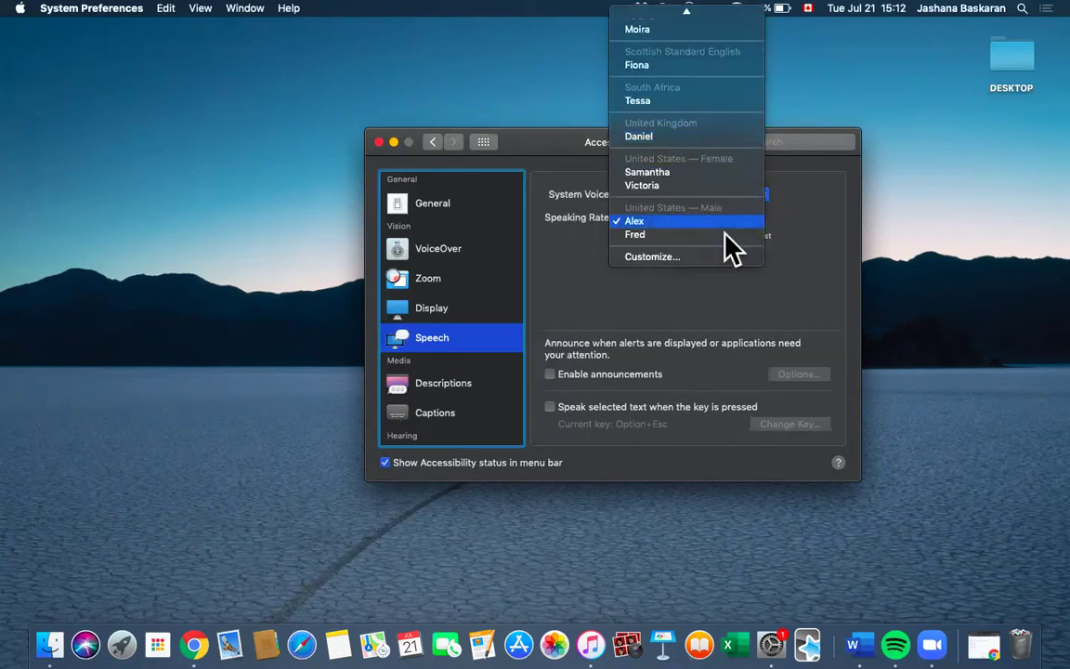
pyautogui.click(804, 320)
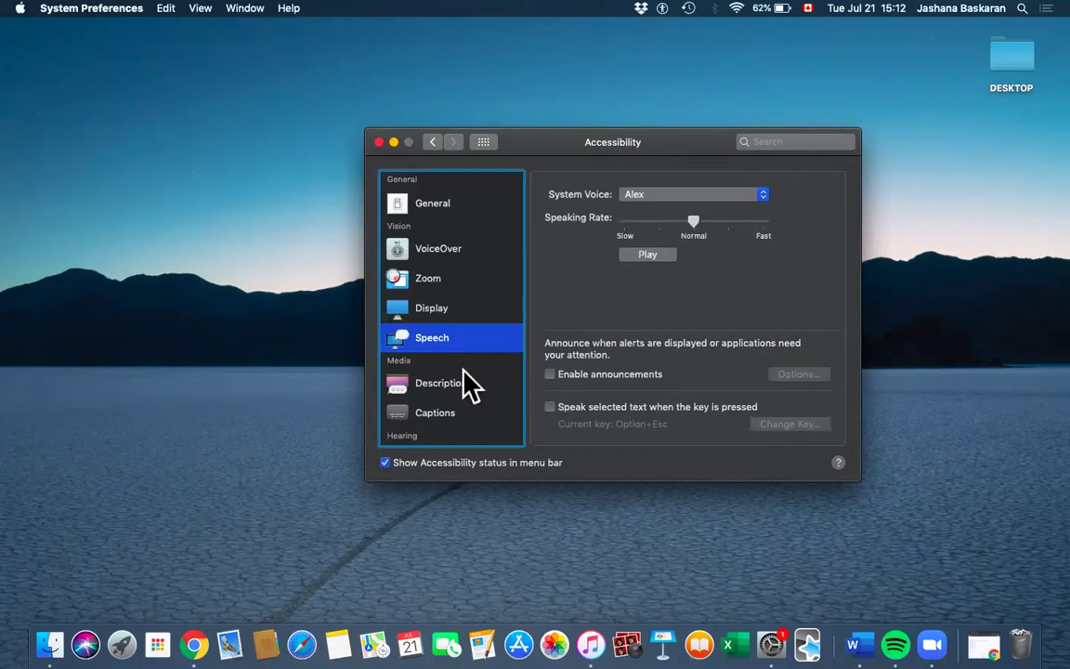
# Open the Descriptions pane and toggle 'Play audio descriptions when available' on, then back off
pyautogui.scroll(-3, 462, 392)
pyautogui.scroll(-1, 462, 392)
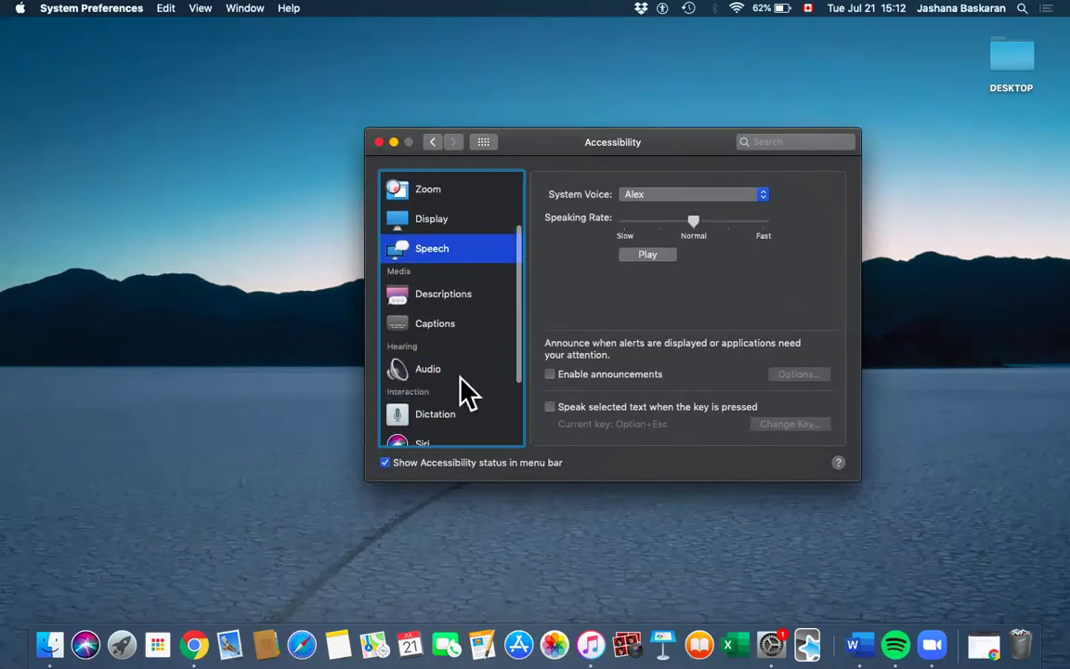
pyautogui.scroll(1, 462, 392)
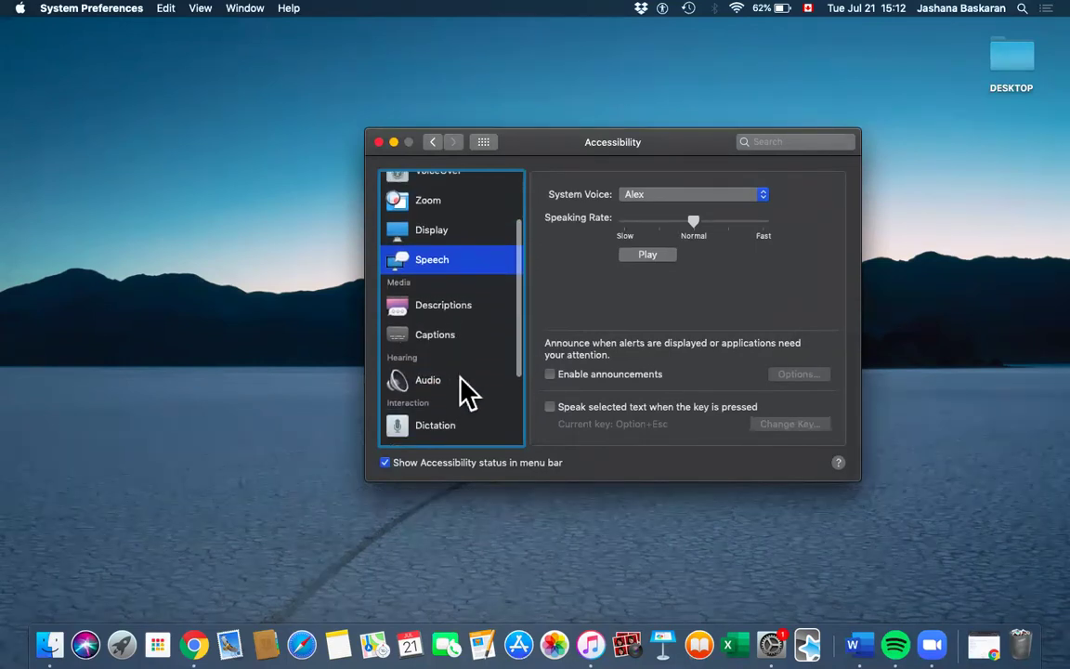
pyautogui.click(458, 306)
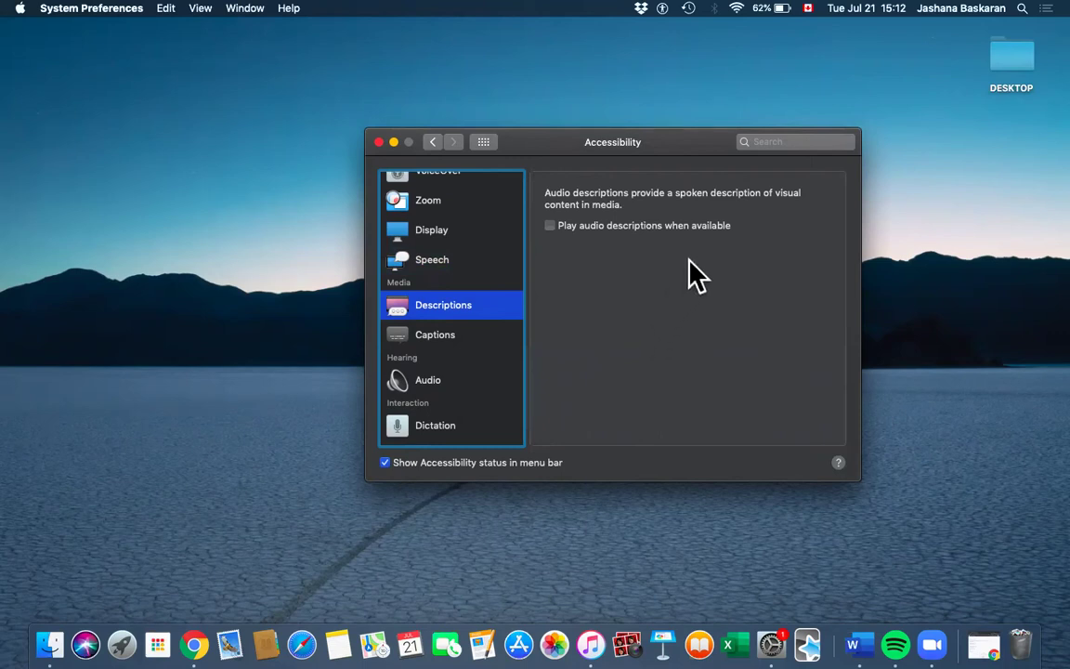
pyautogui.click(549, 226)
pyautogui.click(549, 226)
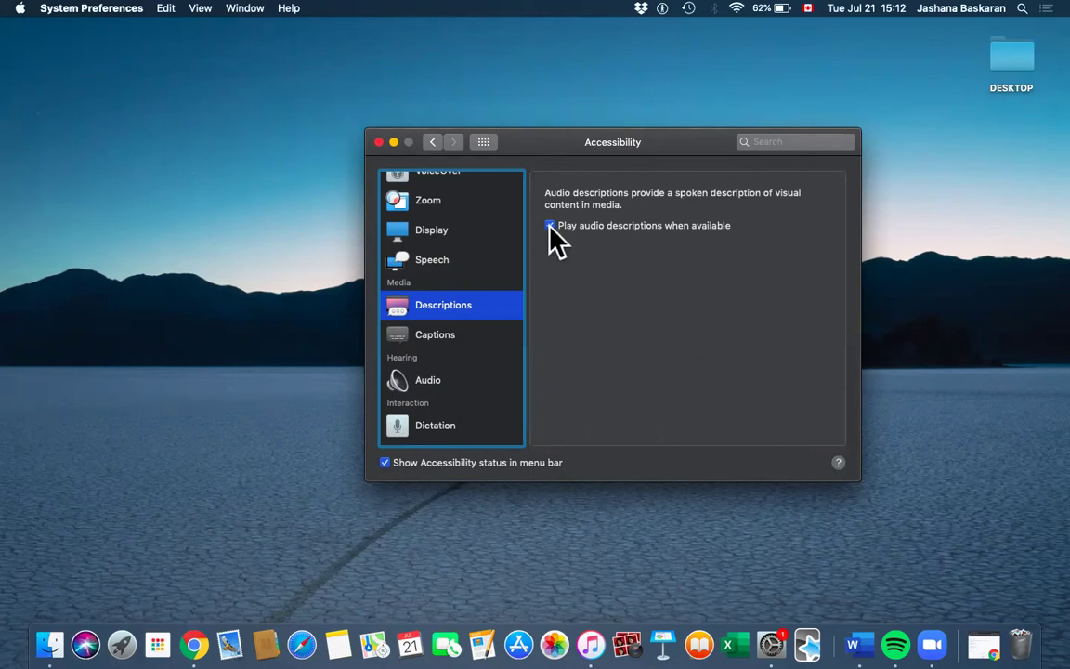
# In Captions, preview Classic, Large Text and Outline Text styles, ending on Transparent Background
pyautogui.click(446, 339)
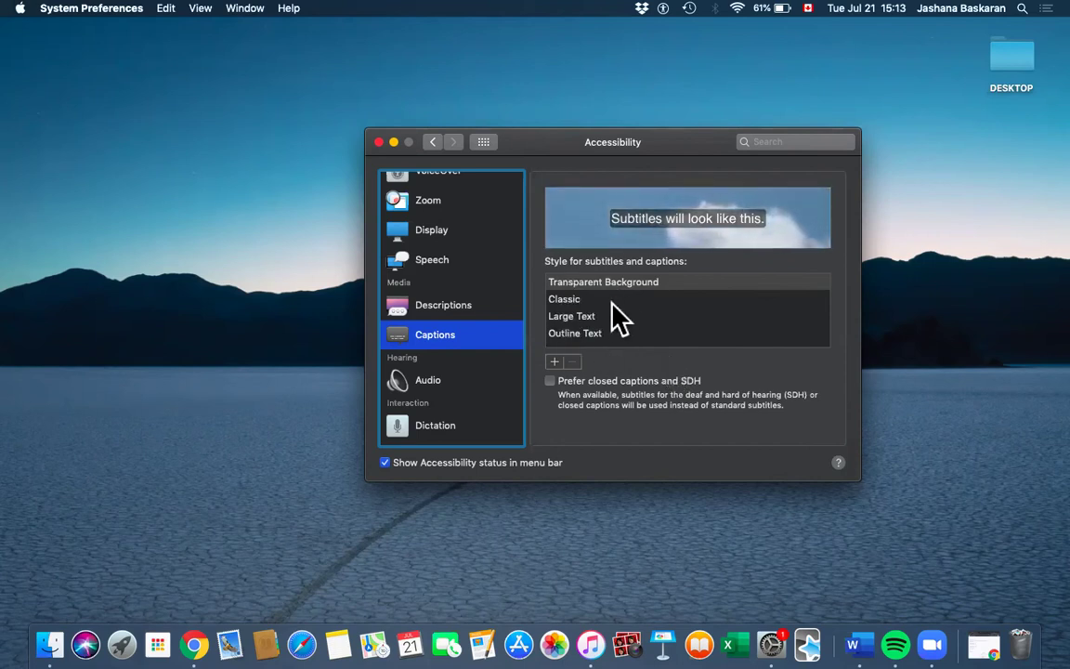
pyautogui.click(582, 299)
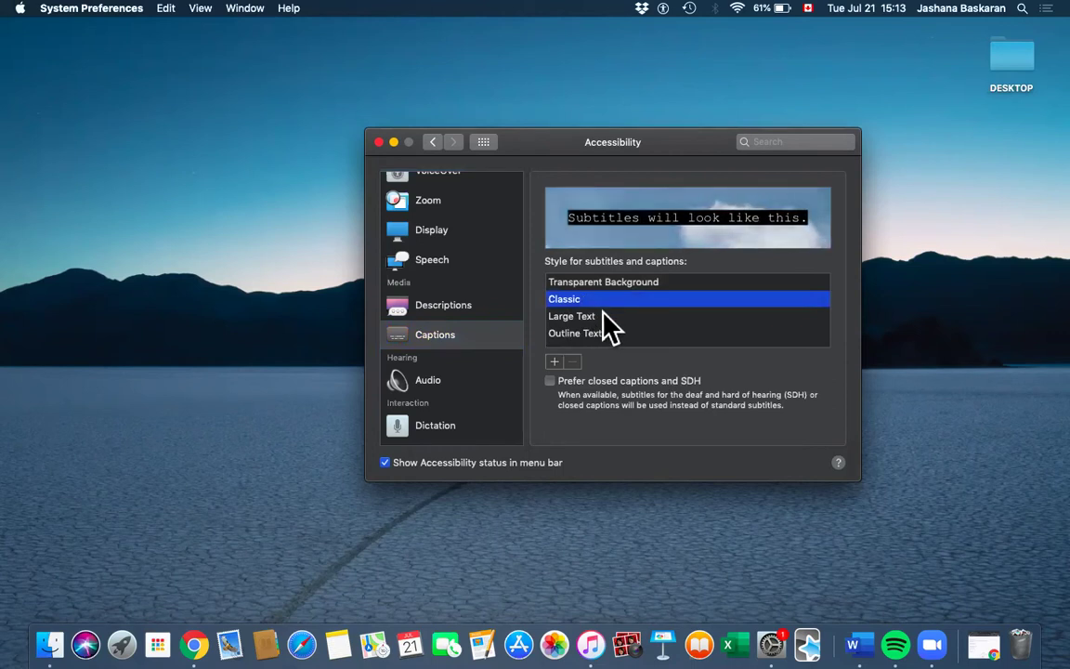
pyautogui.click(604, 318)
pyautogui.click(610, 333)
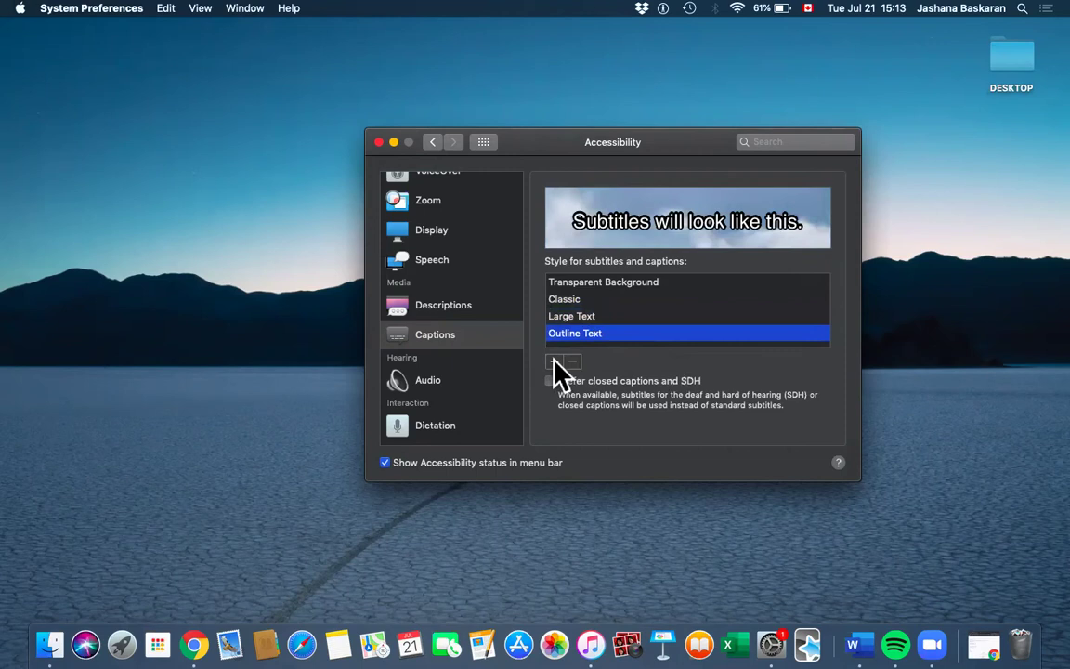
pyautogui.click(629, 282)
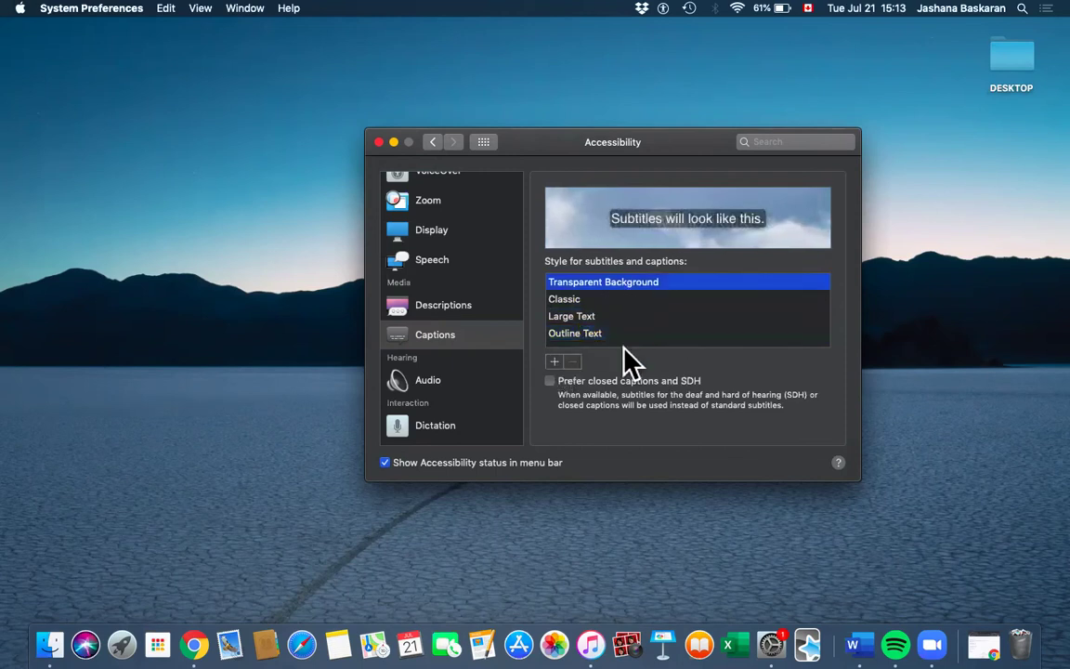
# Leave 'Prefer closed captions and SDH' unchecked and open the Audio pane
pyautogui.click(550, 384)
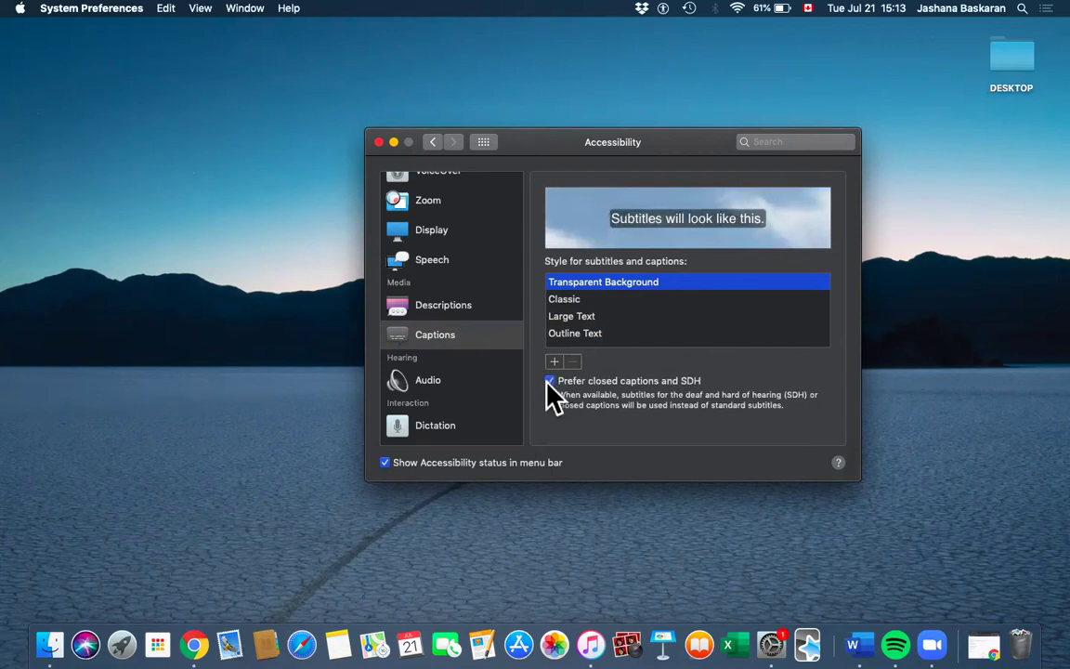
pyautogui.click(550, 382)
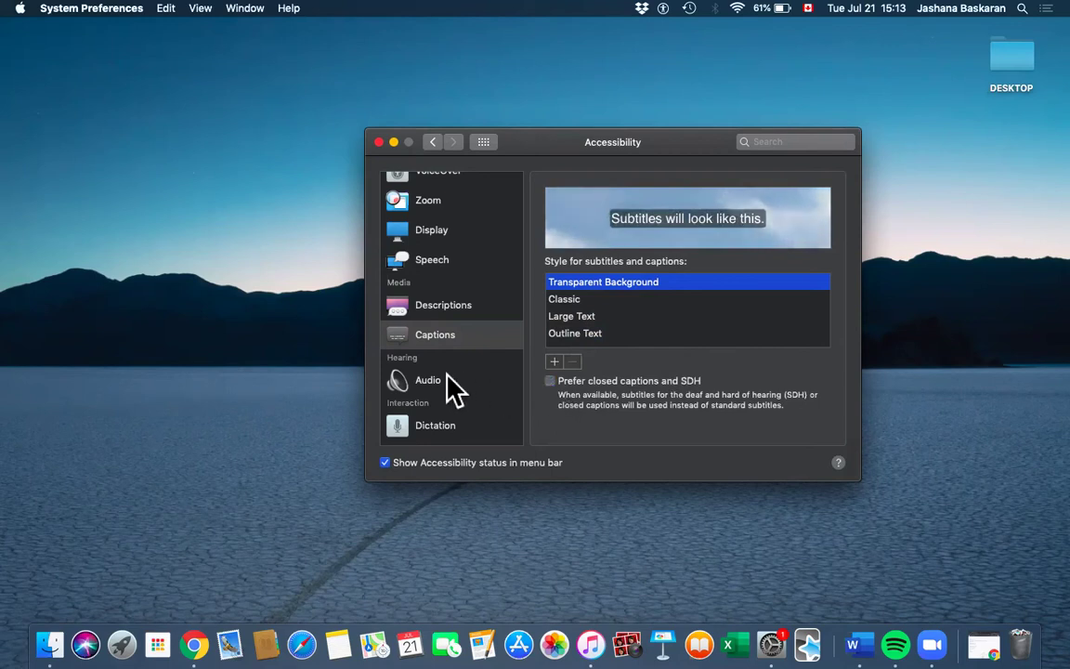
pyautogui.scroll(-4, 455, 390)
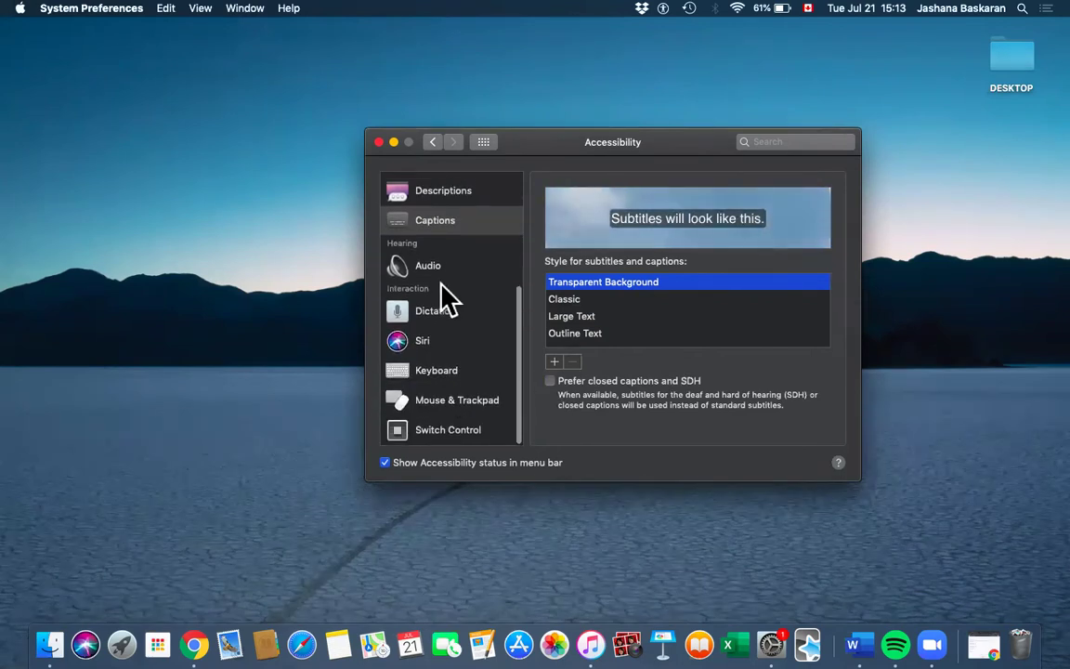
pyautogui.click(443, 269)
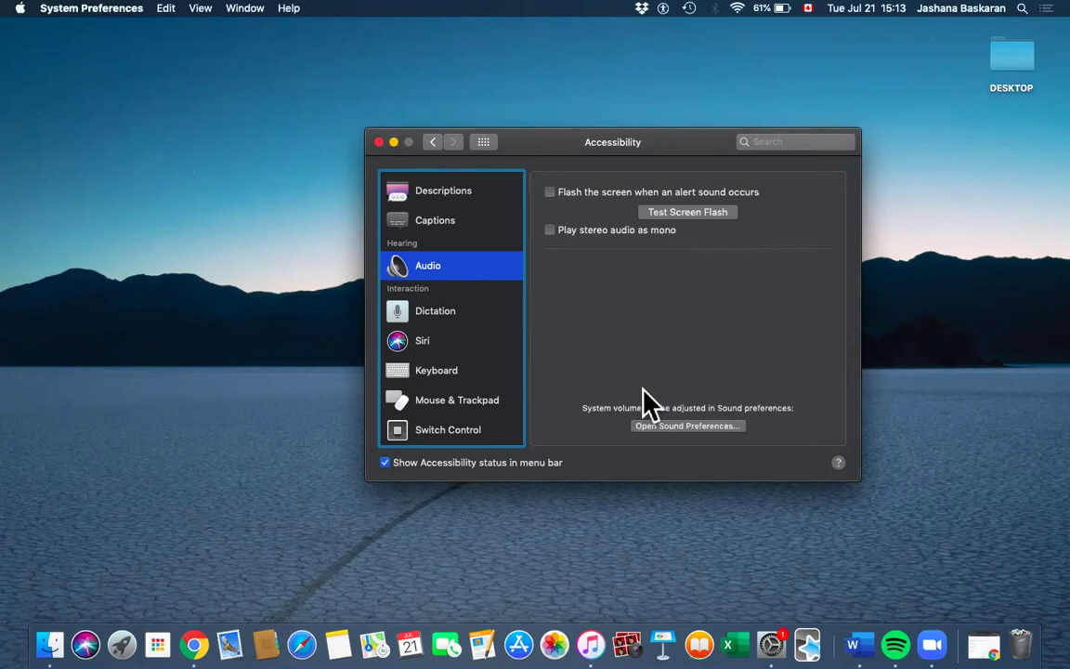
pyautogui.click(549, 192)
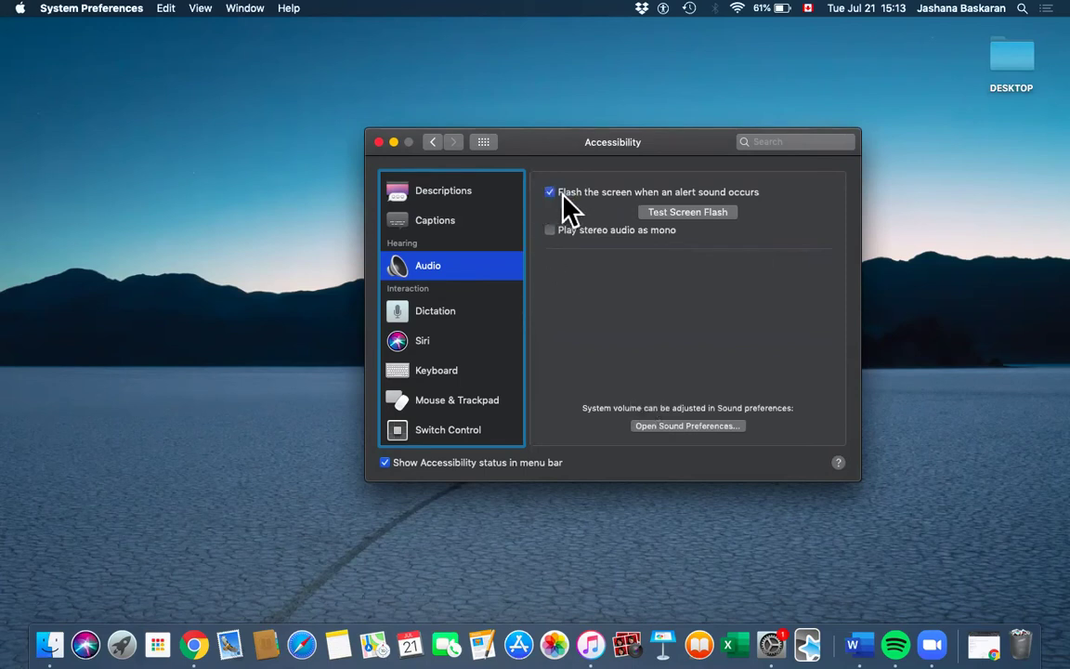
pyautogui.click(706, 211)
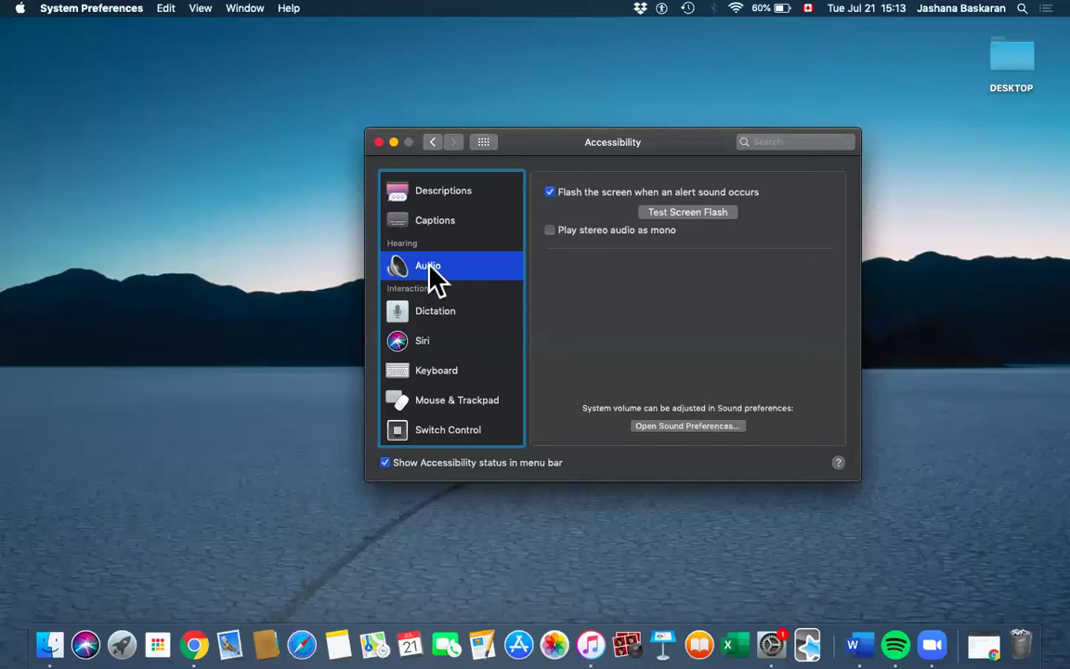
pyautogui.scroll(3, 436, 278)
pyautogui.scroll(-3, 444, 334)
pyautogui.click(549, 191)
pyautogui.scroll(-1, 463, 309)
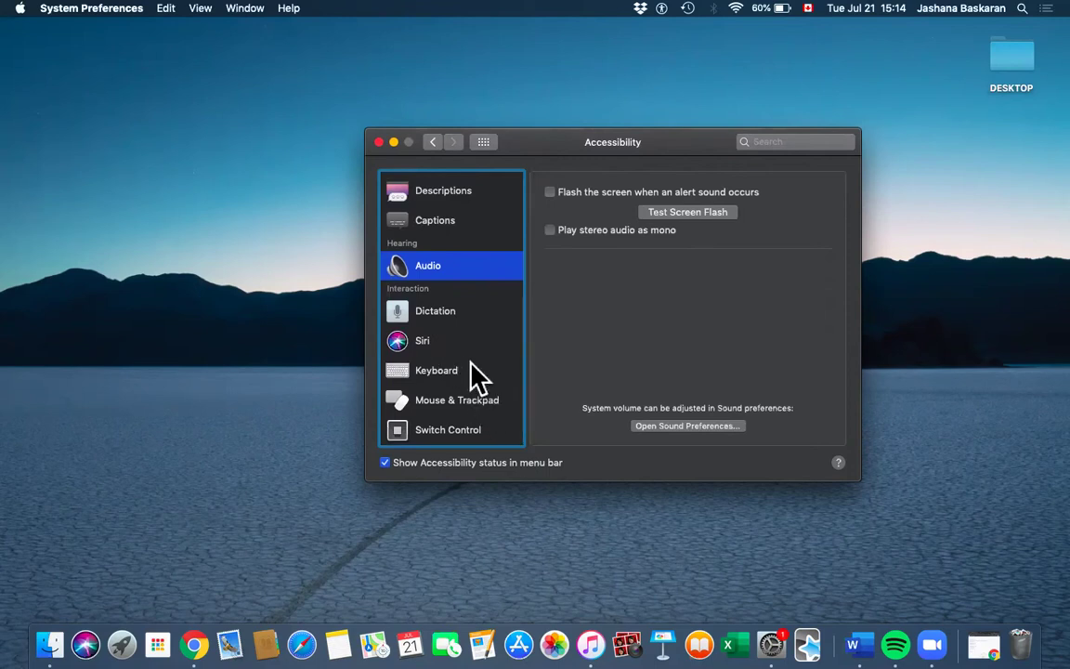
# Open the Dictation pane in the Accessibility sidebar
pyautogui.click(462, 315)
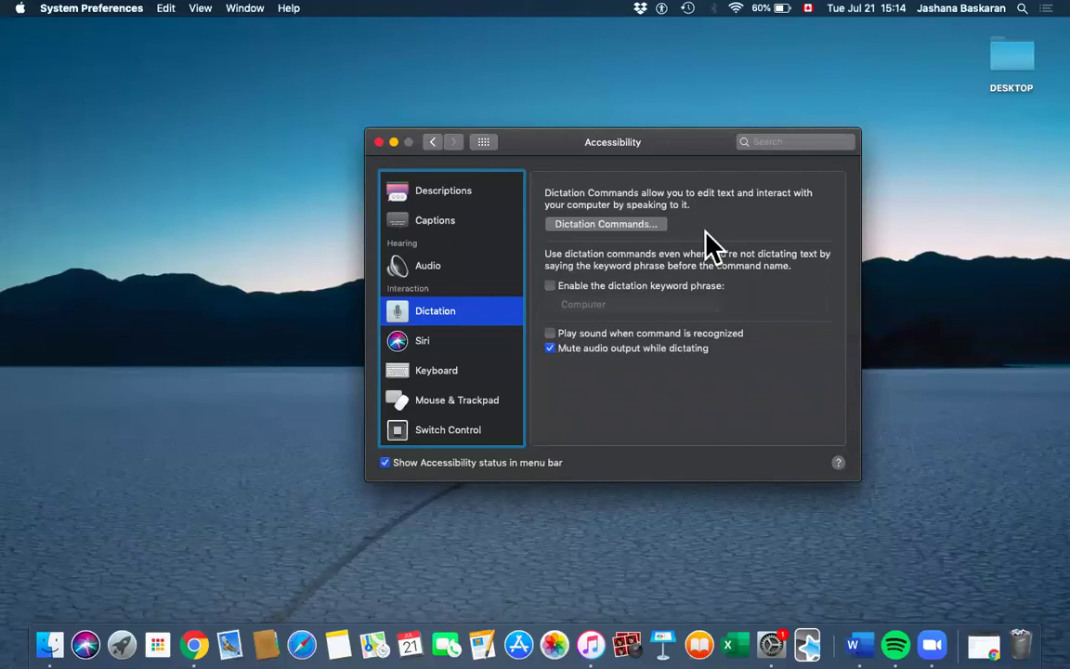
pyautogui.click(630, 235)
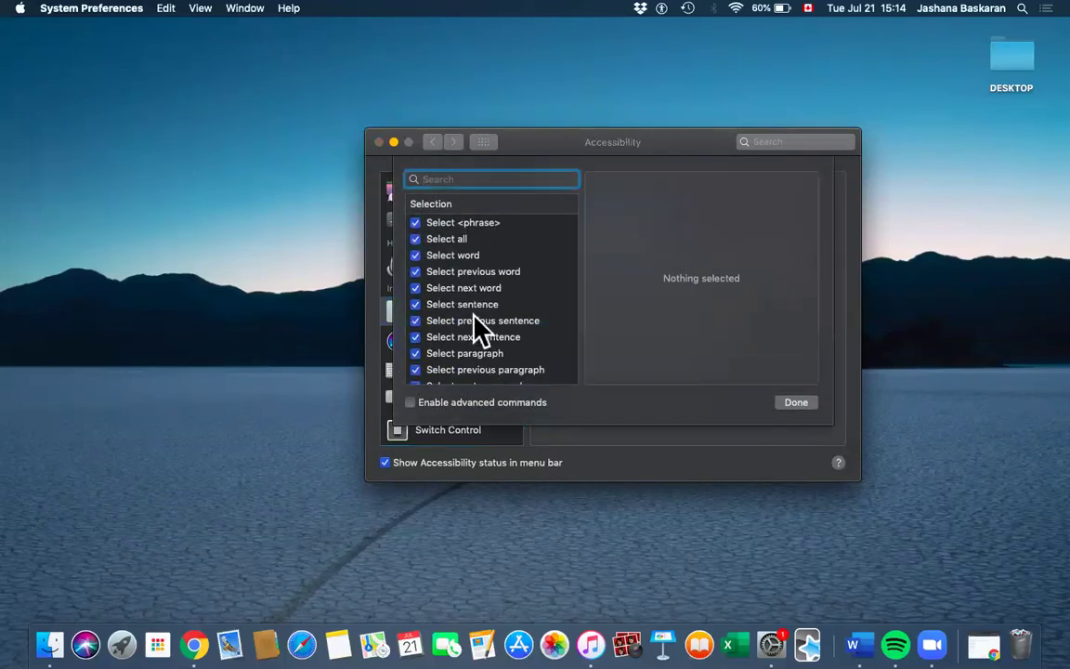
pyautogui.scroll(-15, 475, 327)
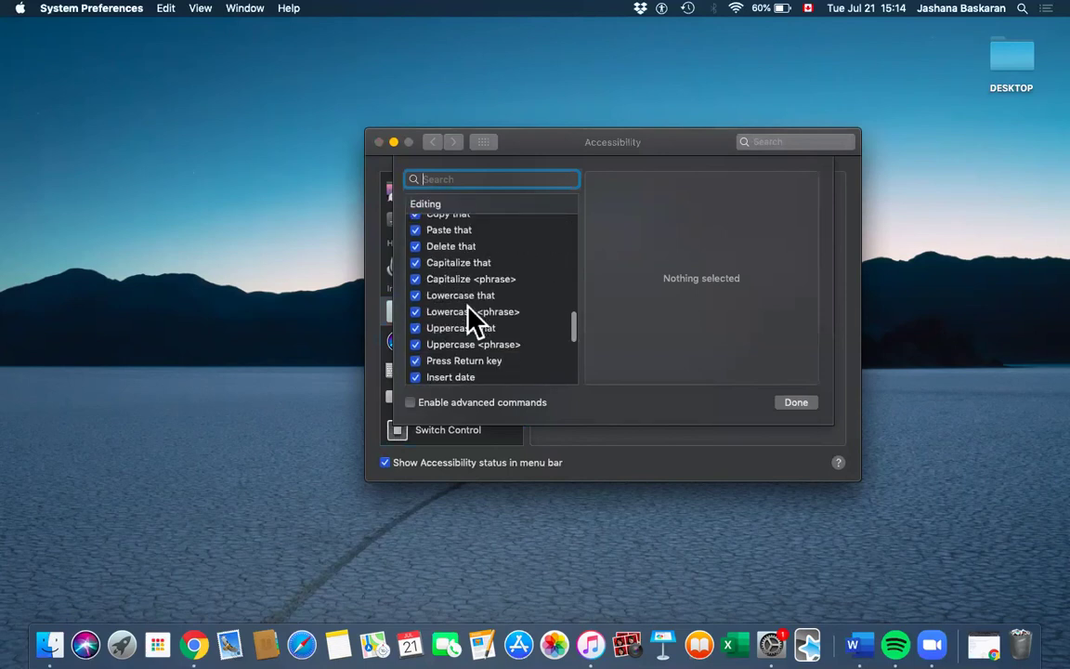
pyautogui.scroll(-10, 501, 369)
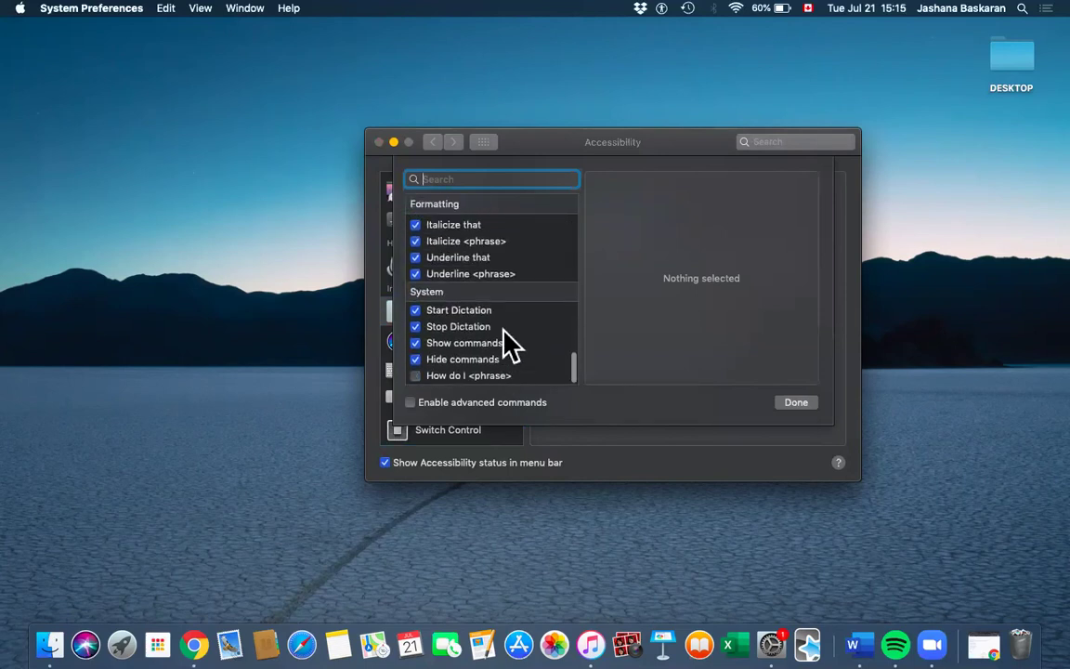
pyautogui.scroll(20, 500, 348)
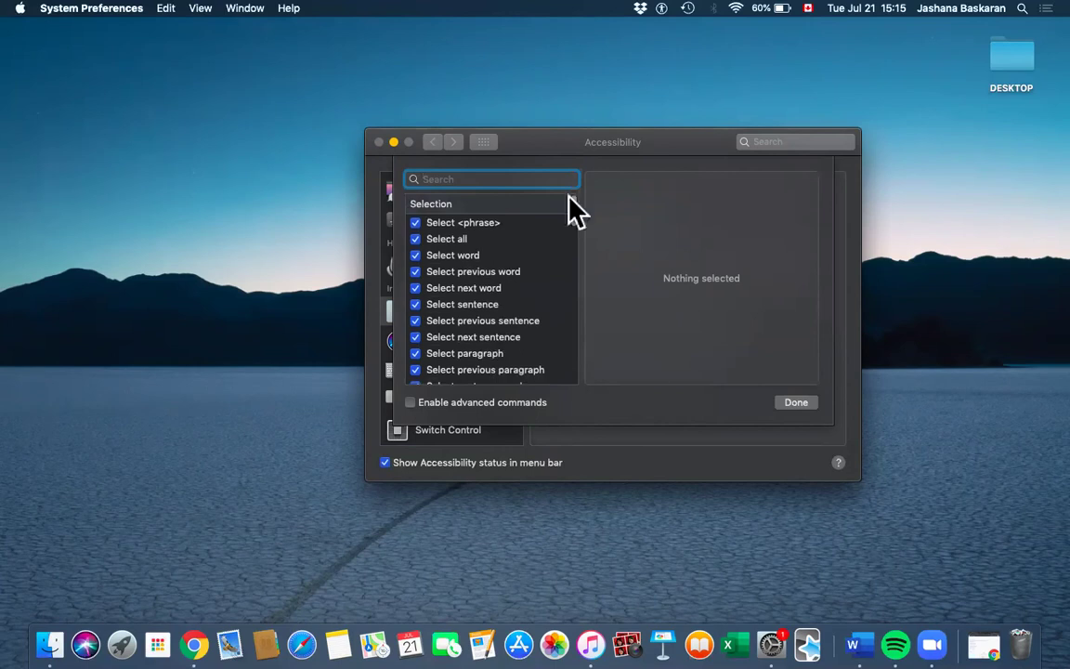
pyautogui.click(796, 401)
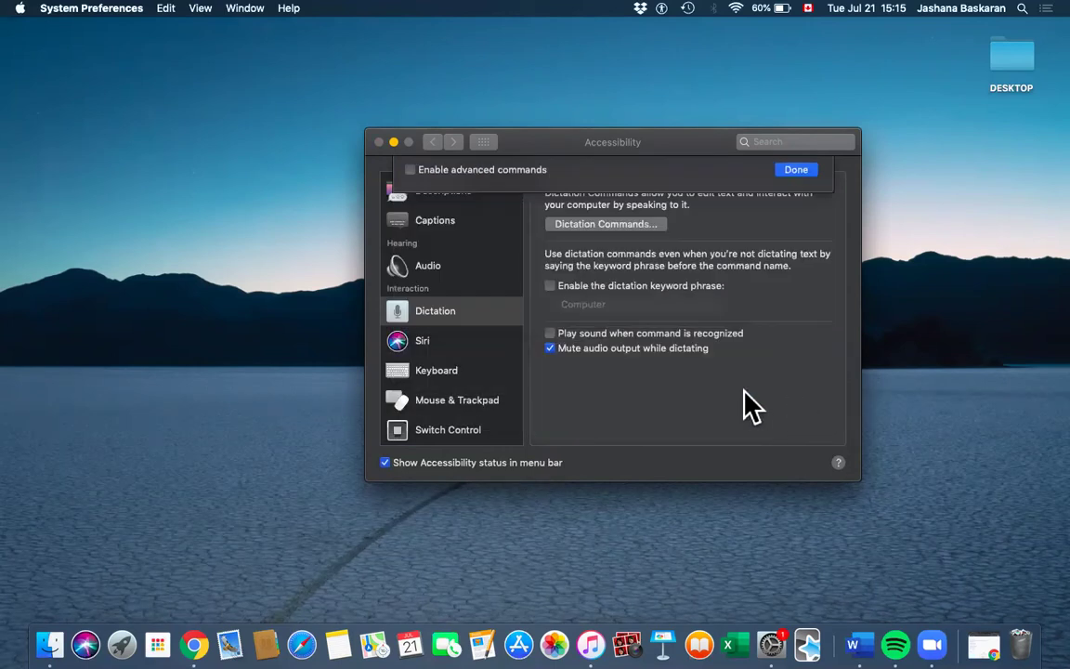
# Open the Siri pane, showing Enable Type to Siri unchecked
pyautogui.click(447, 342)
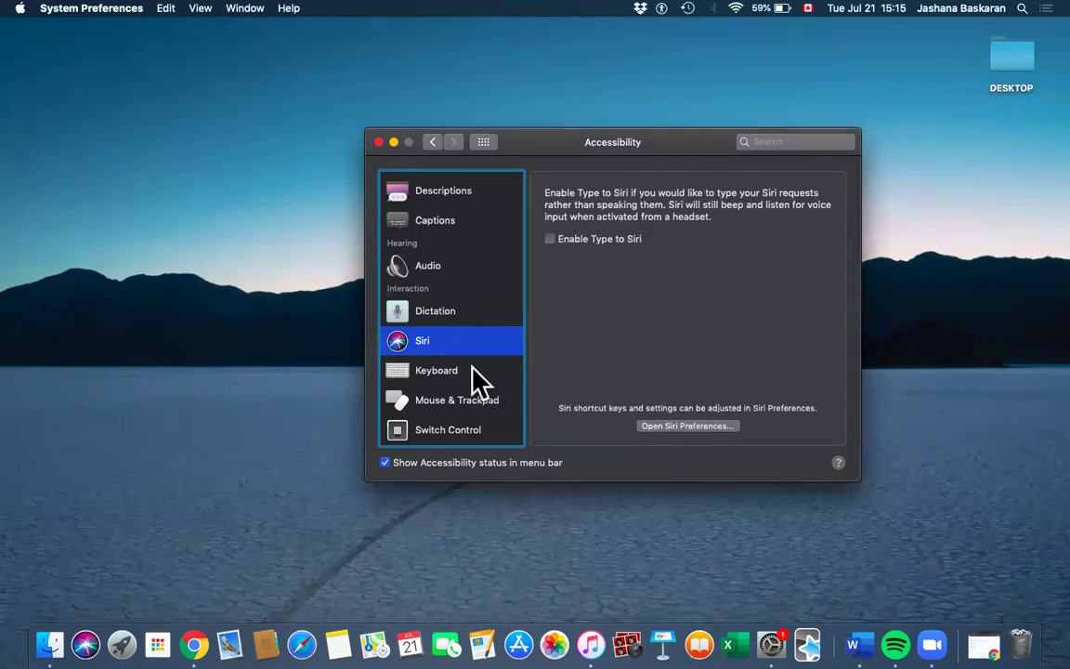
# Open the Keyboard pane, showing Sticky Keys and Slow Keys unchecked
pyautogui.click(476, 369)
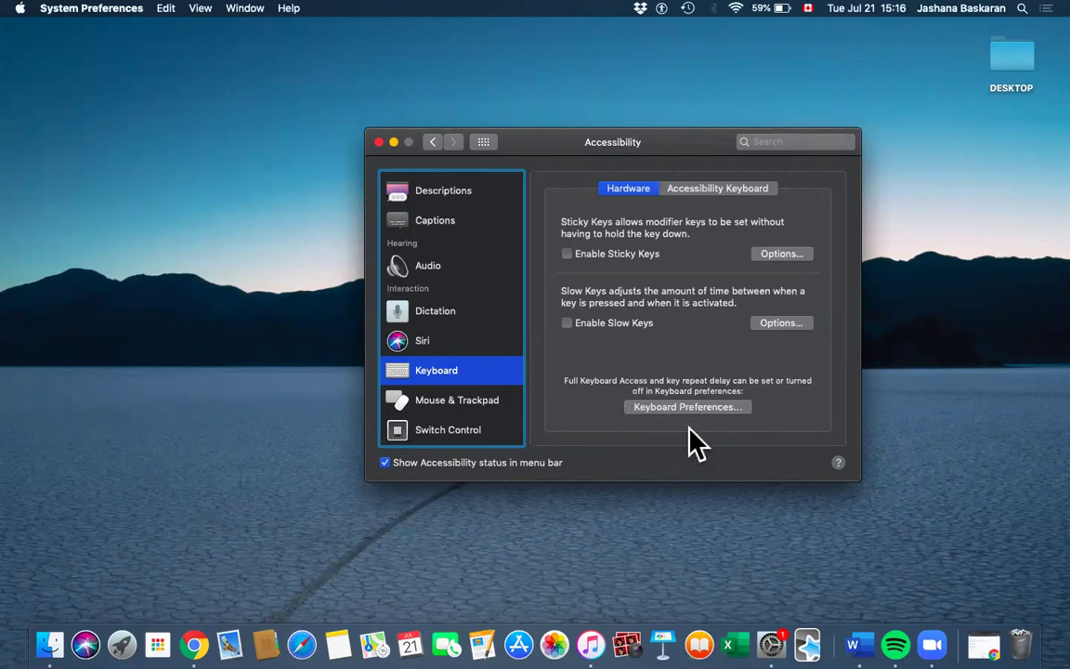
# Show the Accessibility Mouse & Trackpad pane, with Mouse Keys off and spring-loading delay enabled
pyautogui.click(496, 398)
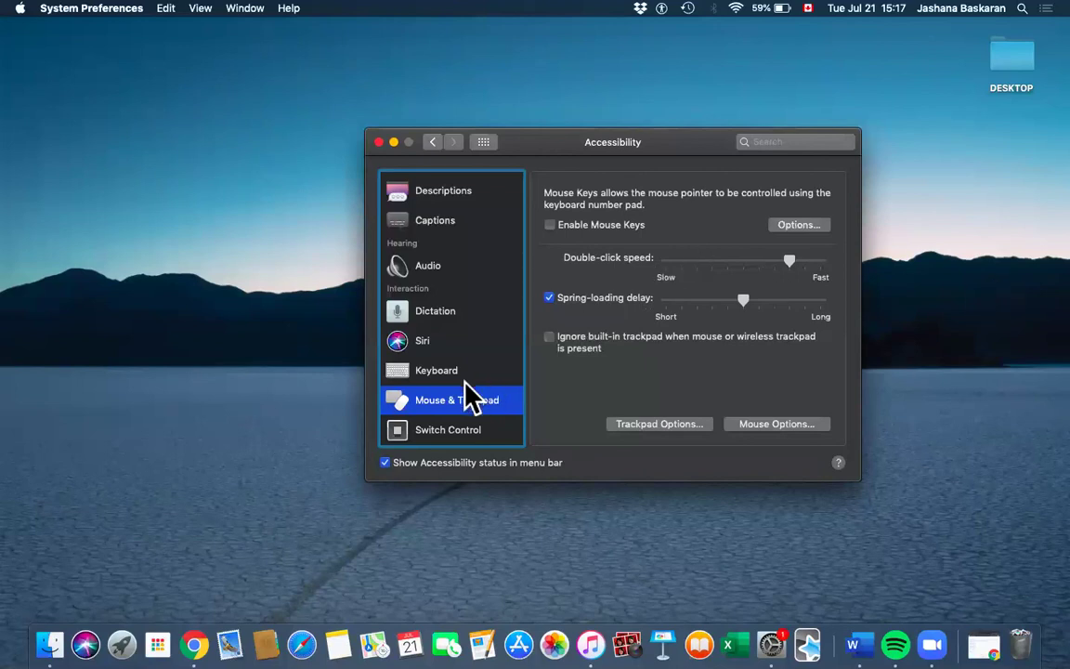
pyautogui.scroll(-1, 470, 390)
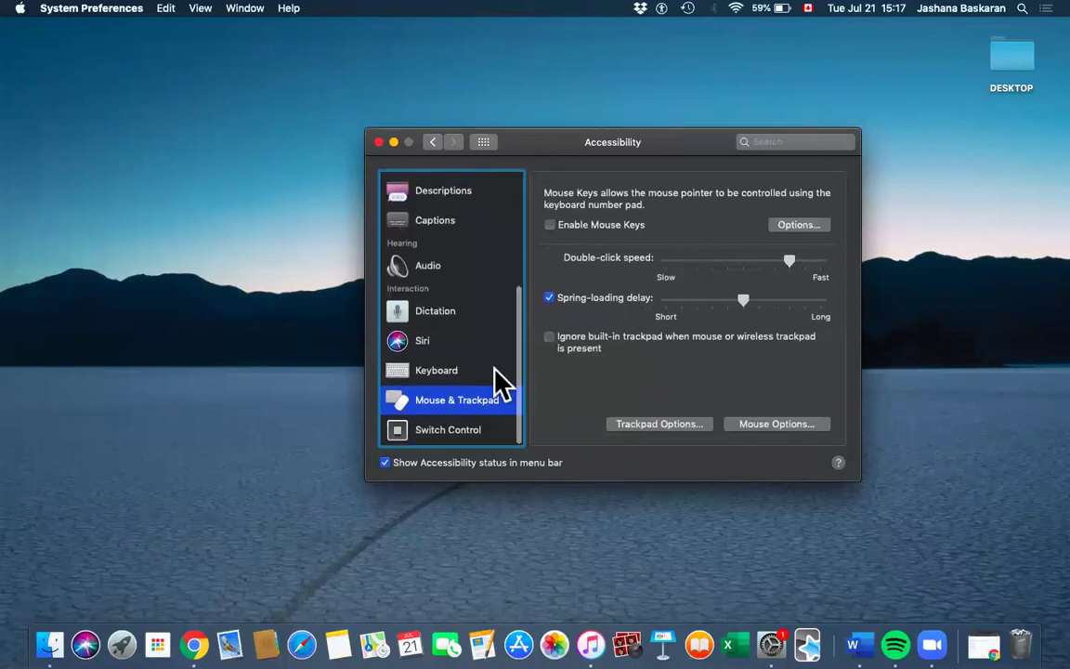
pyautogui.scroll(5, 471, 365)
pyautogui.scroll(-5, 470, 364)
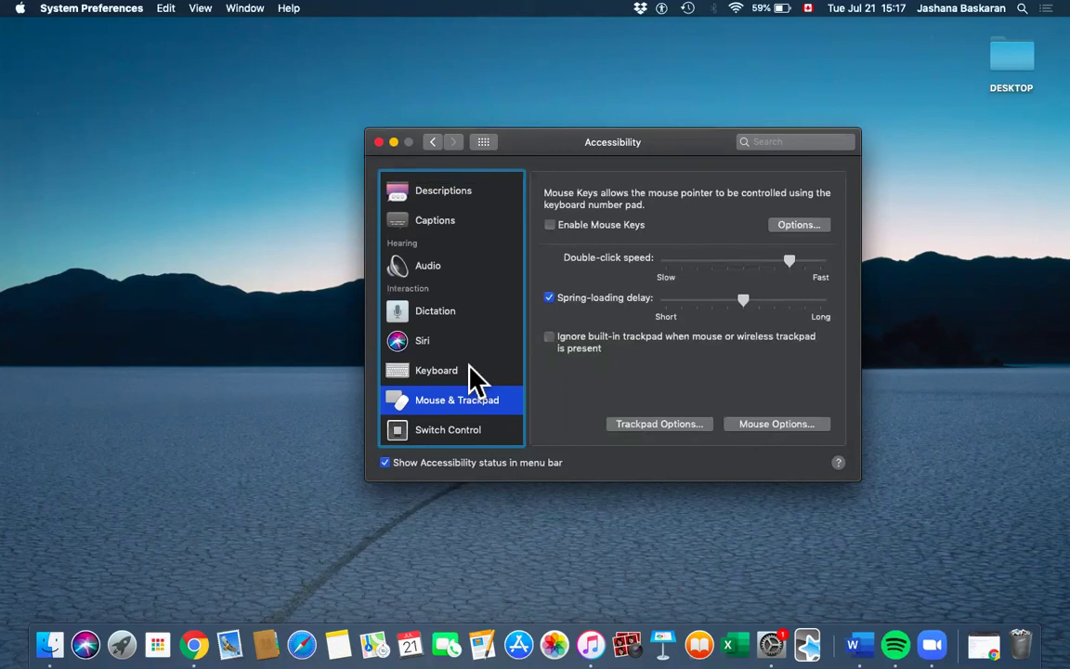
pyautogui.scroll(5, 471, 376)
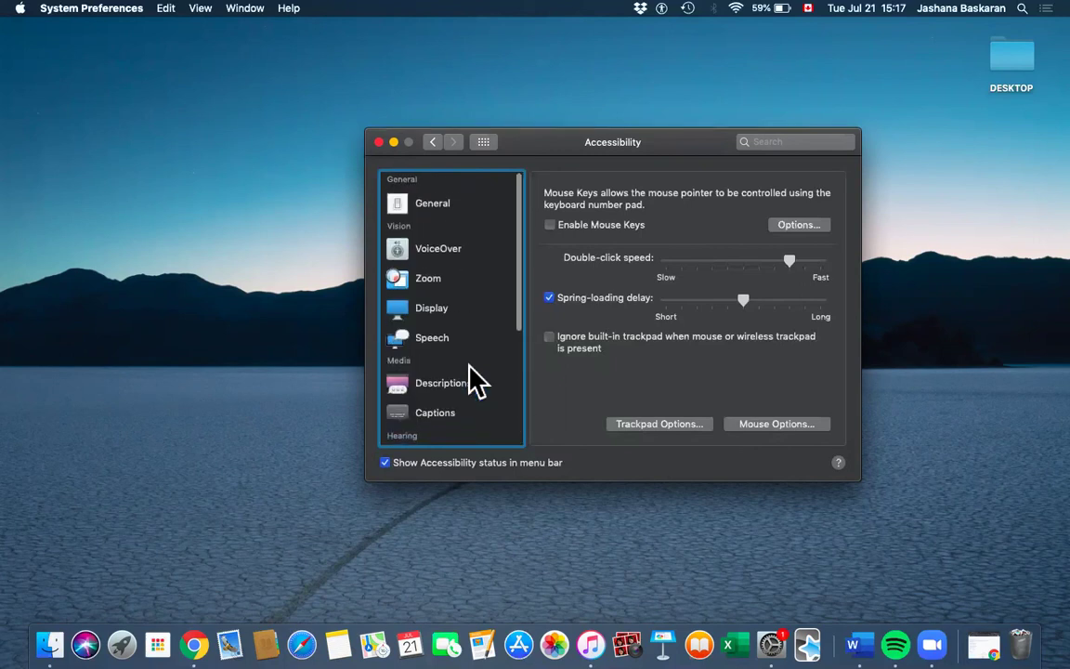
pyautogui.scroll(2, 475, 302)
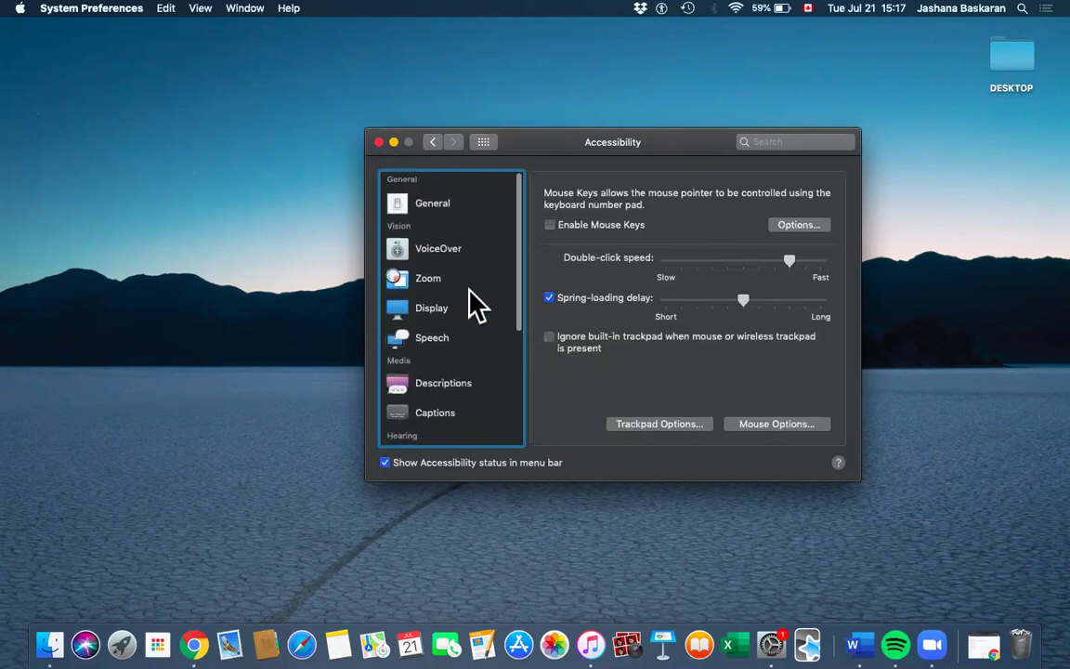
pyautogui.scroll(-2, 461, 281)
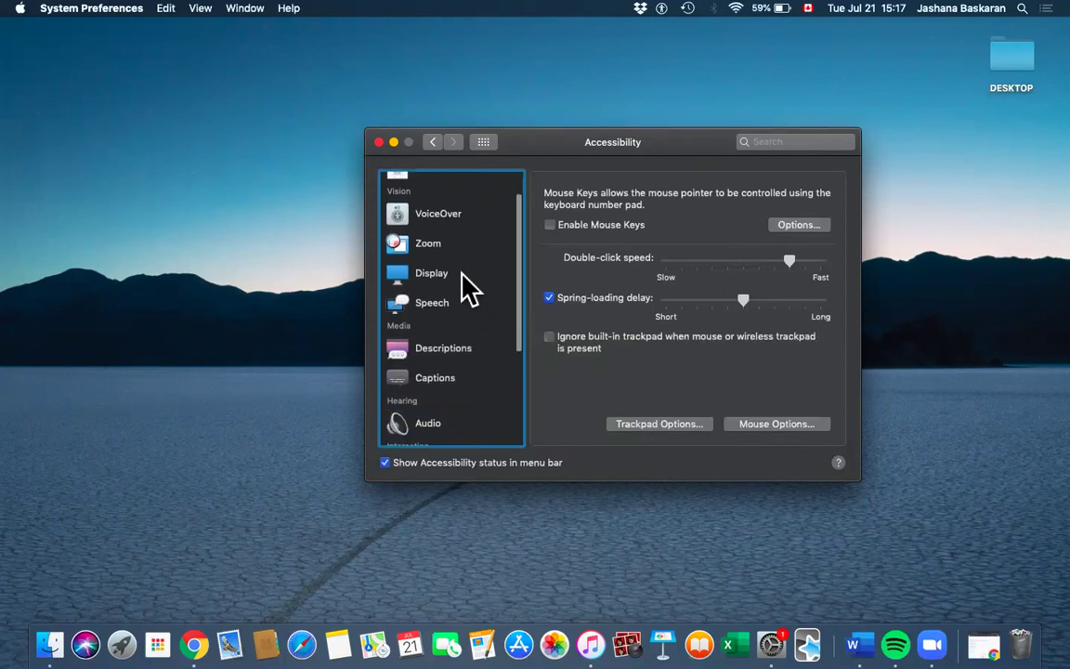
pyautogui.scroll(-5, 448, 277)
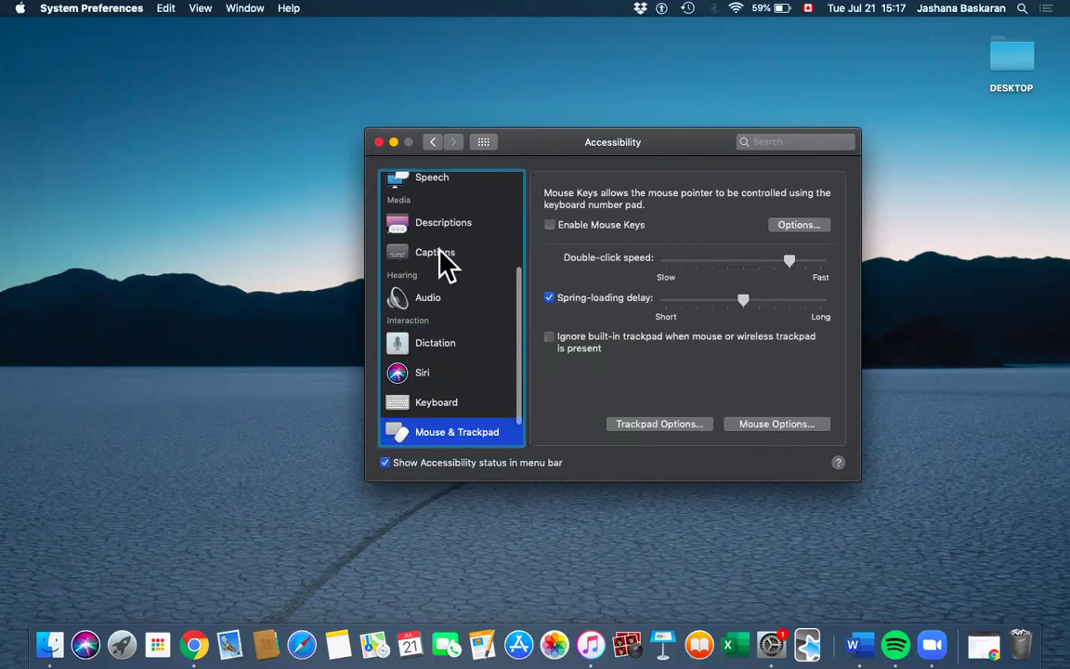
pyautogui.scroll(-1, 450, 275)
pyautogui.scroll(-1, 442, 275)
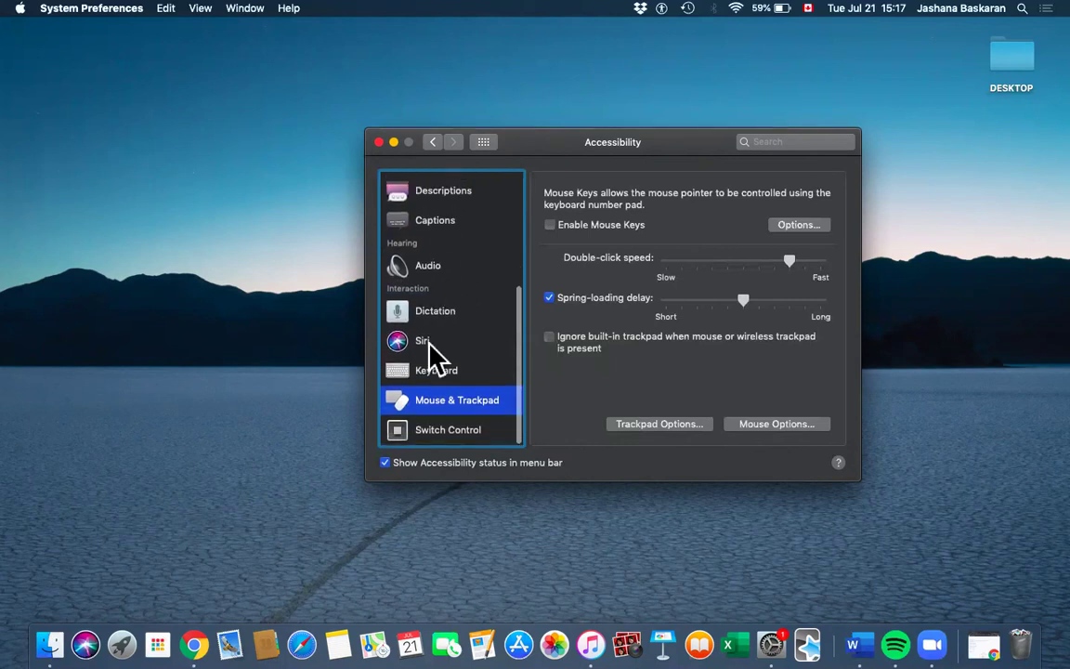
pyautogui.scroll(6, 463, 339)
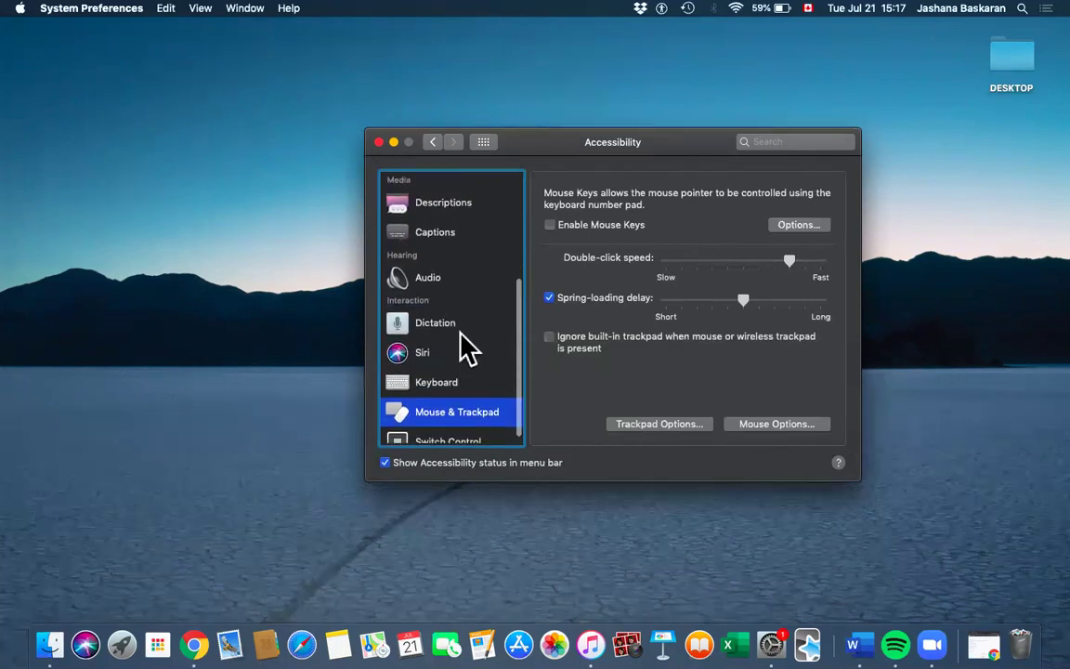
pyautogui.scroll(-6, 462, 336)
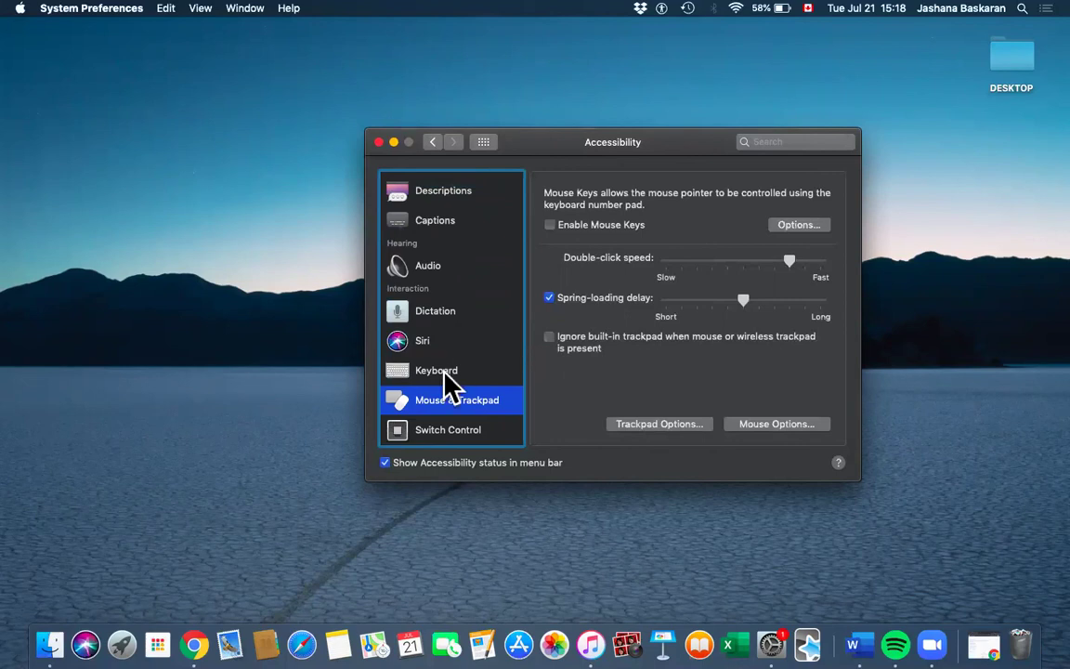
pyautogui.scroll(5, 447, 379)
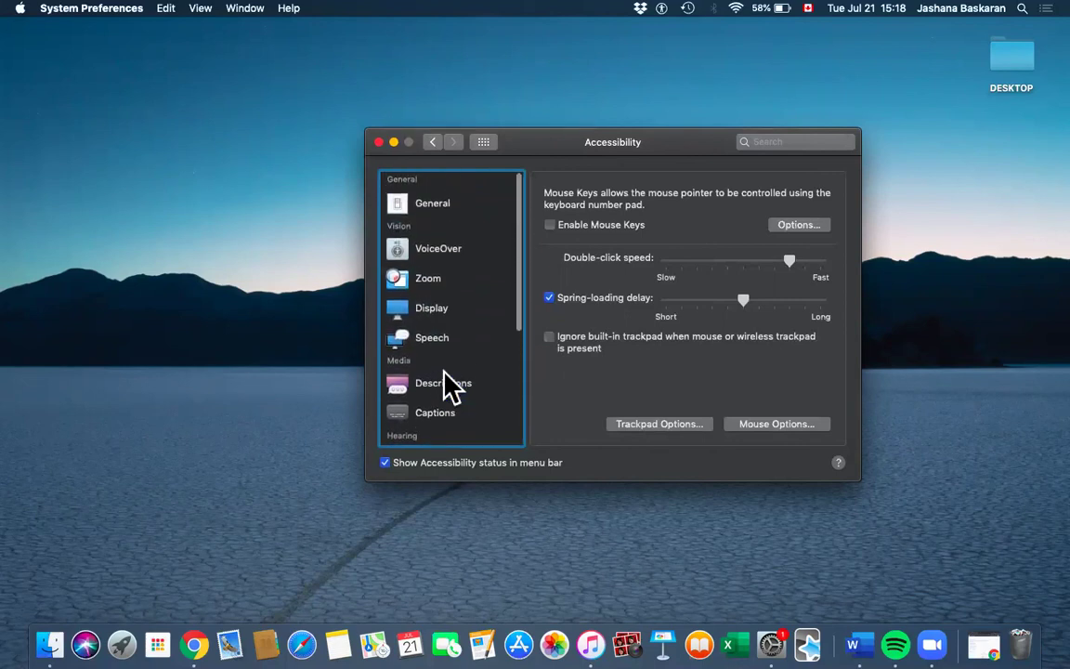
pyautogui.scroll(-5, 443, 306)
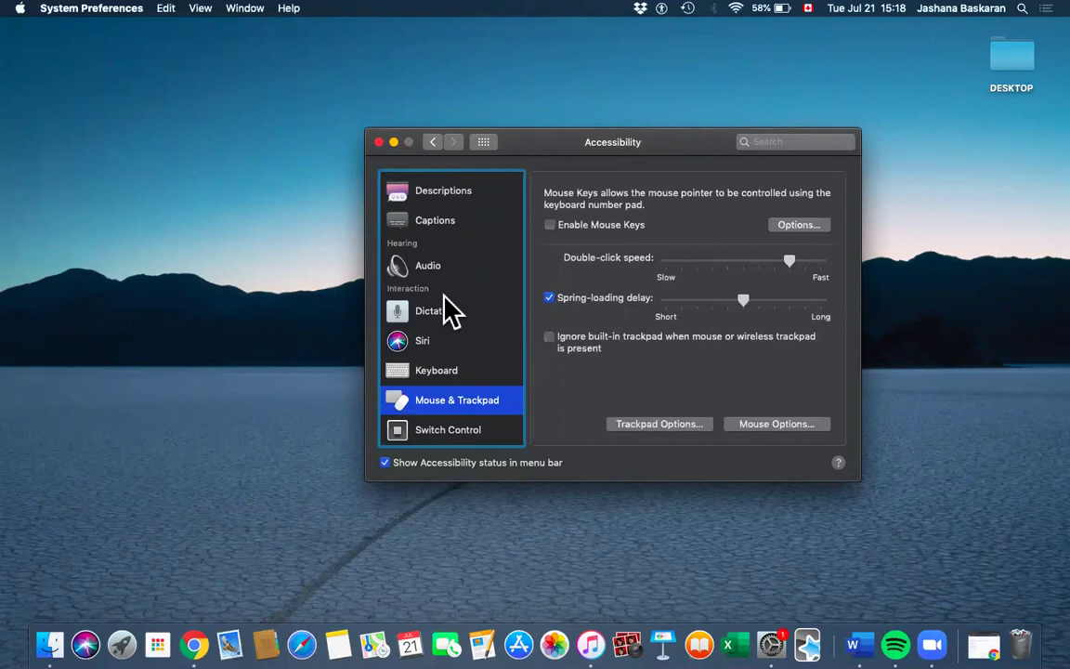